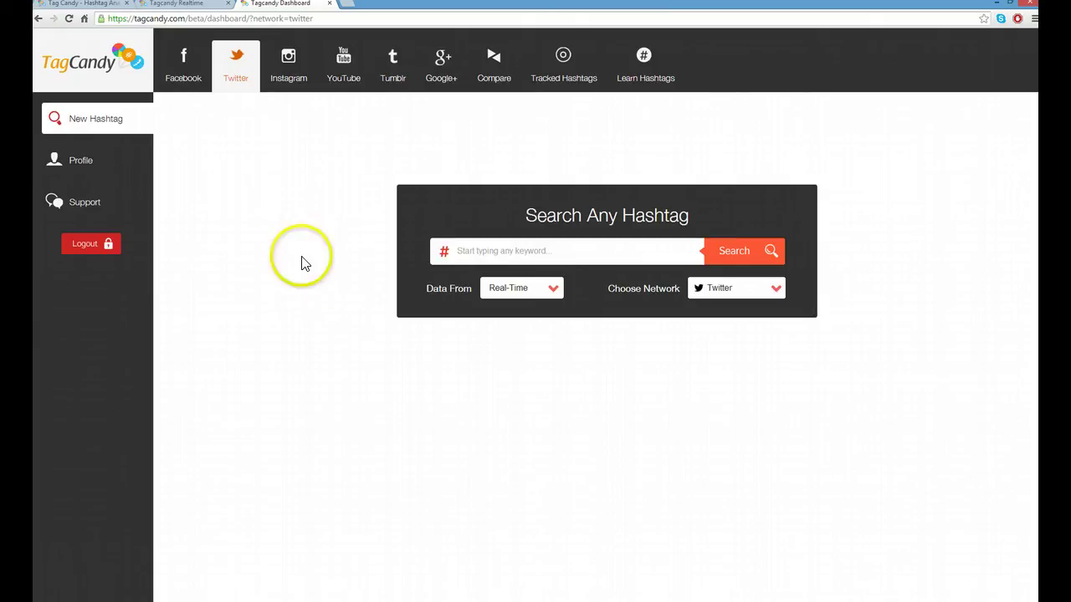
Look over the TagCandy homepage and the existing #weightloss Twitter overview, and return to the hashtag search dashboard.
click(77, 5)
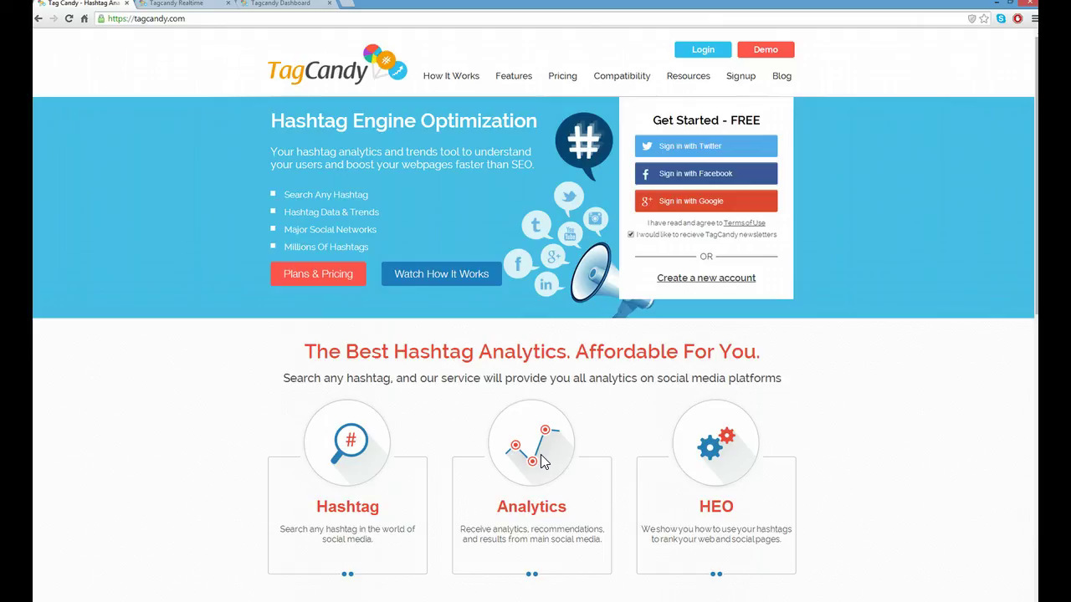
click(186, 4)
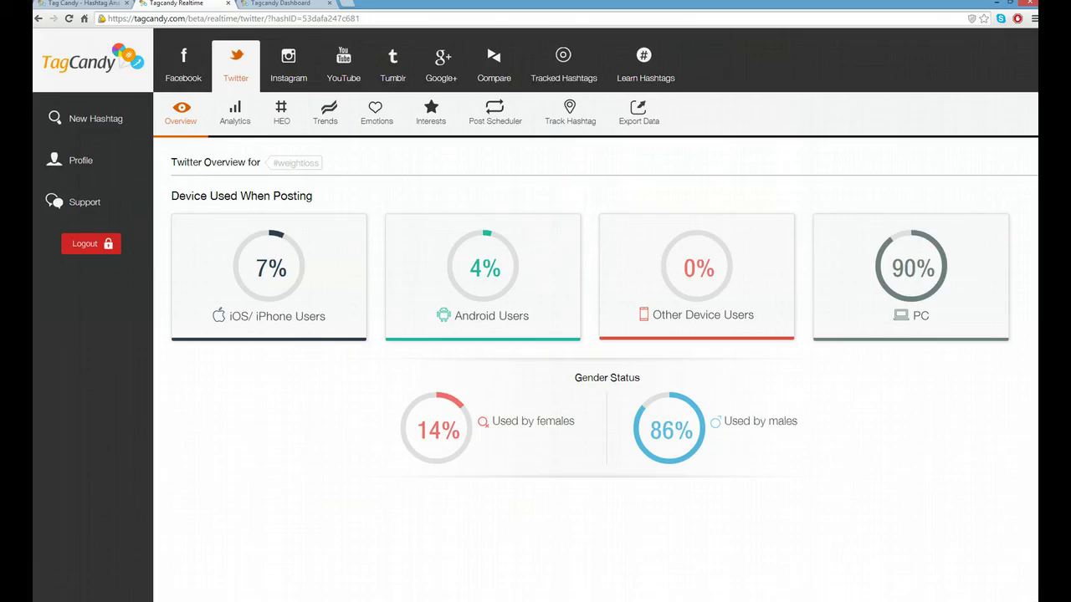
click(276, 4)
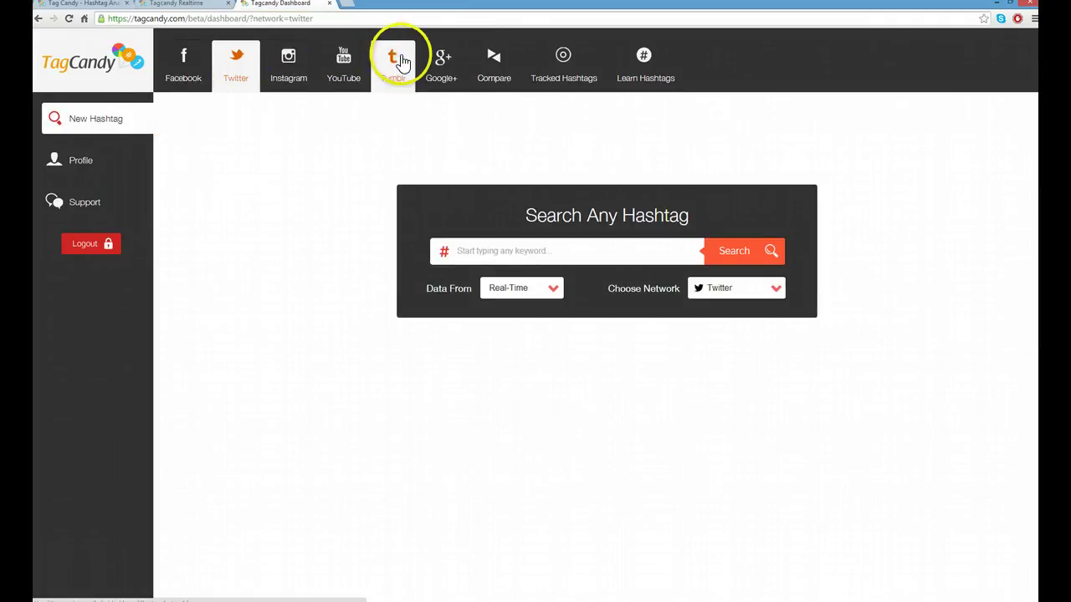
View the account's user profile and the support ticket form with its reason and question fields.
click(98, 167)
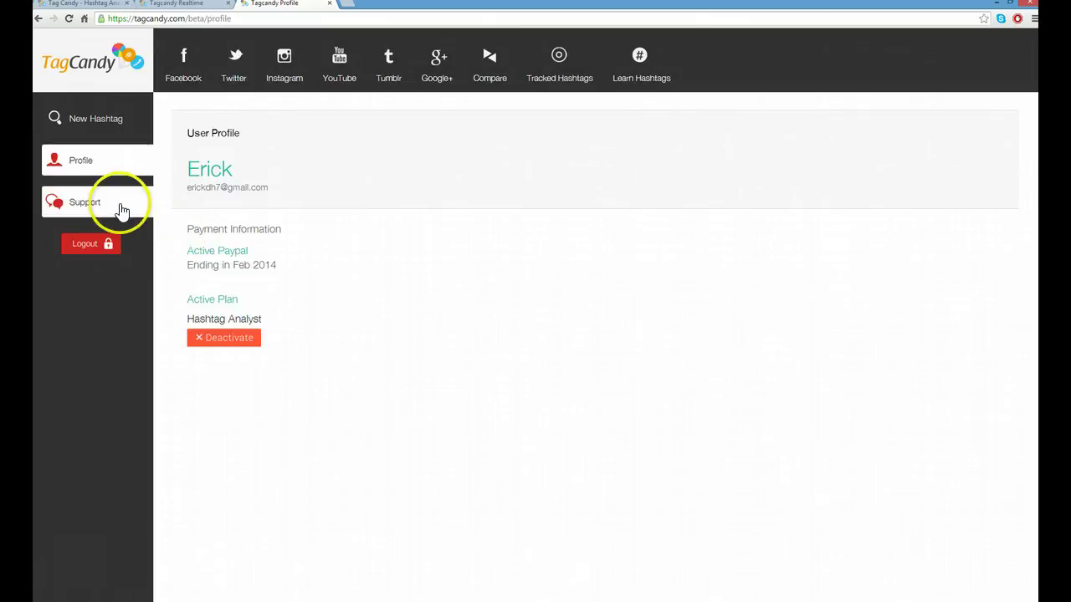
click(119, 202)
click(411, 236)
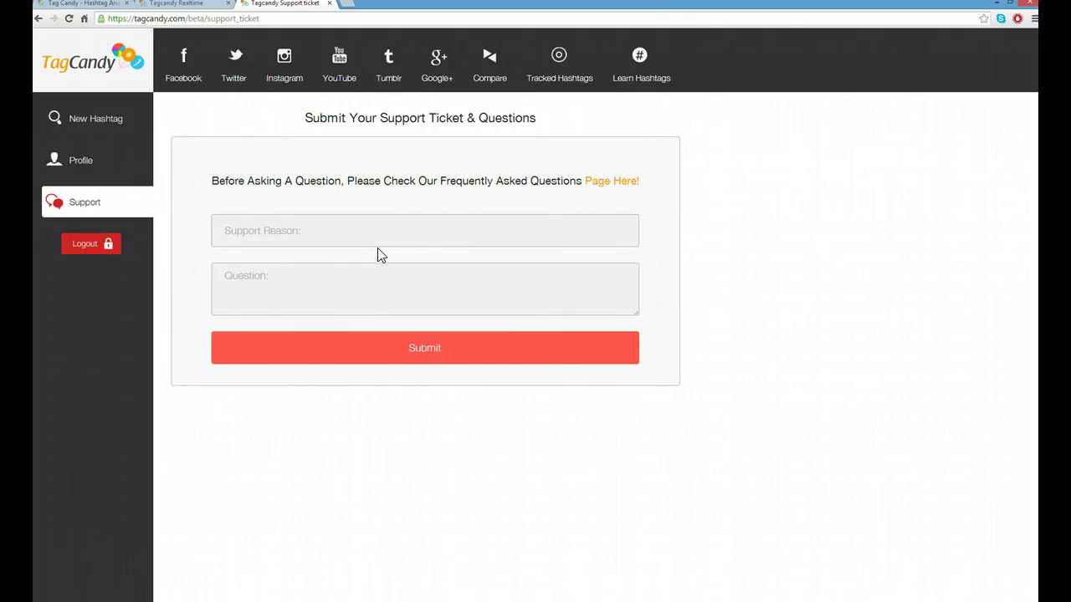
click(366, 269)
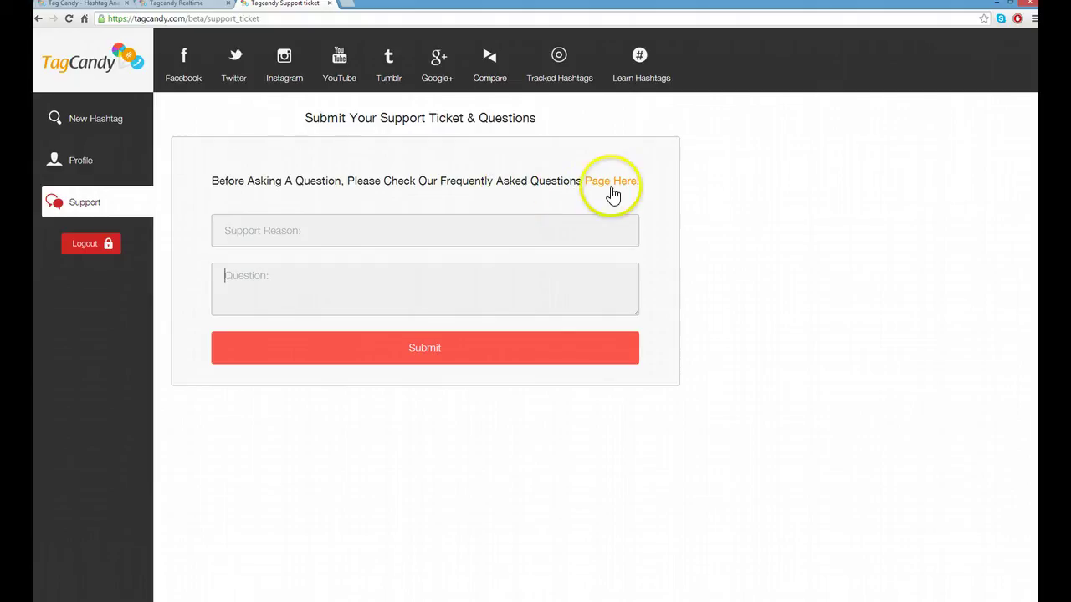
Run a real-time Twitter search for the hashtag weightloss.
click(230, 66)
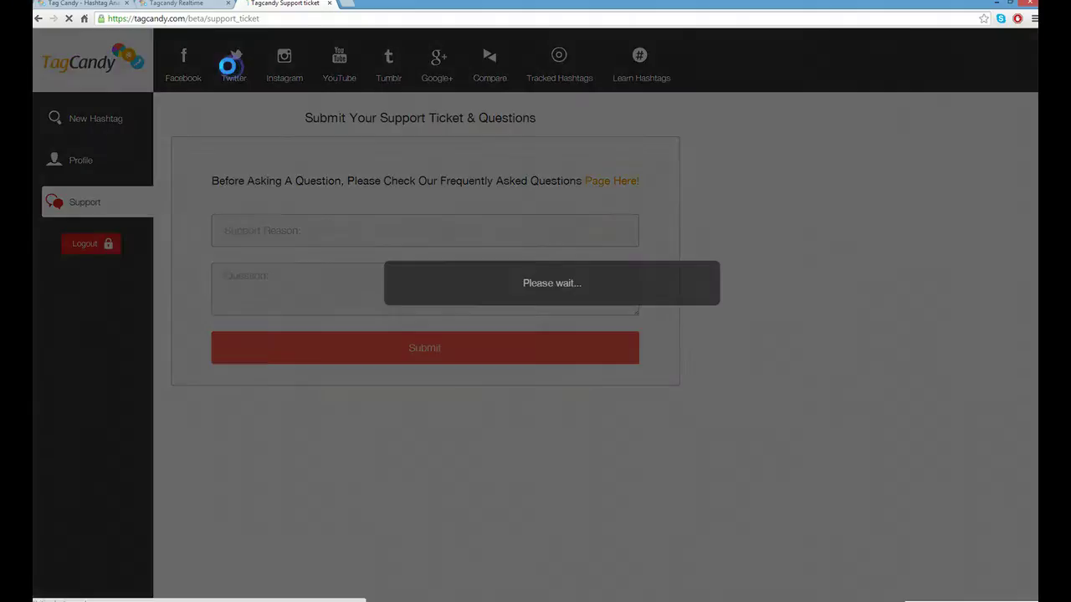
click(521, 251)
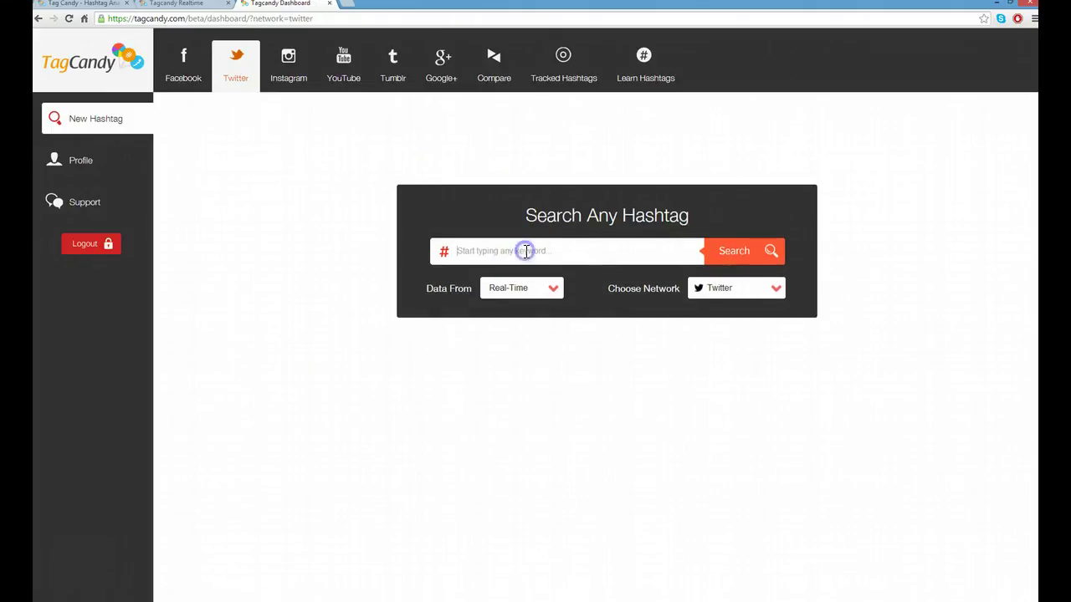
text(weightloss)
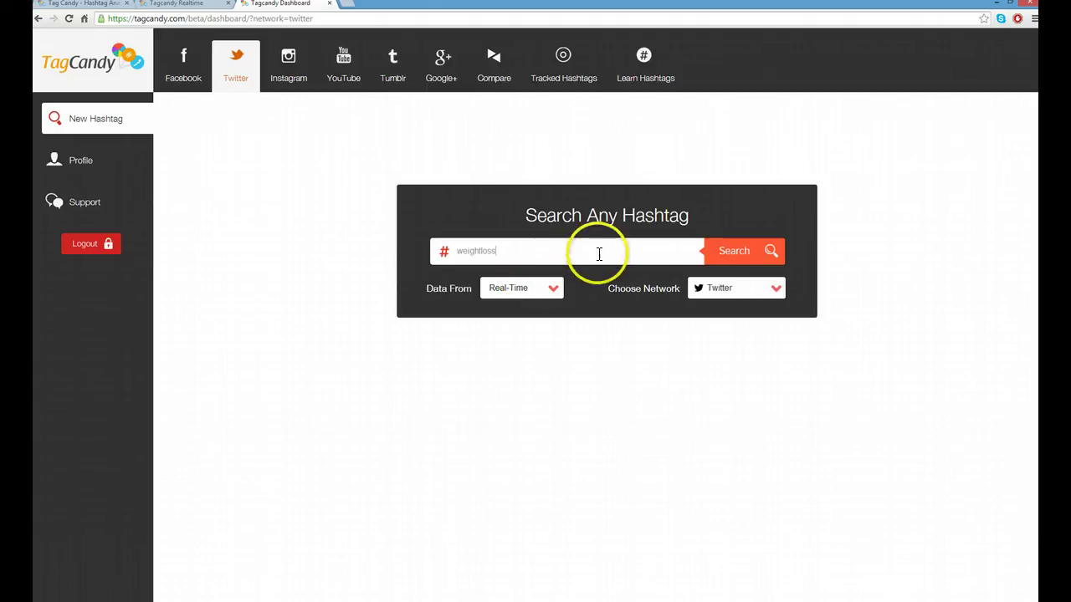
click(711, 261)
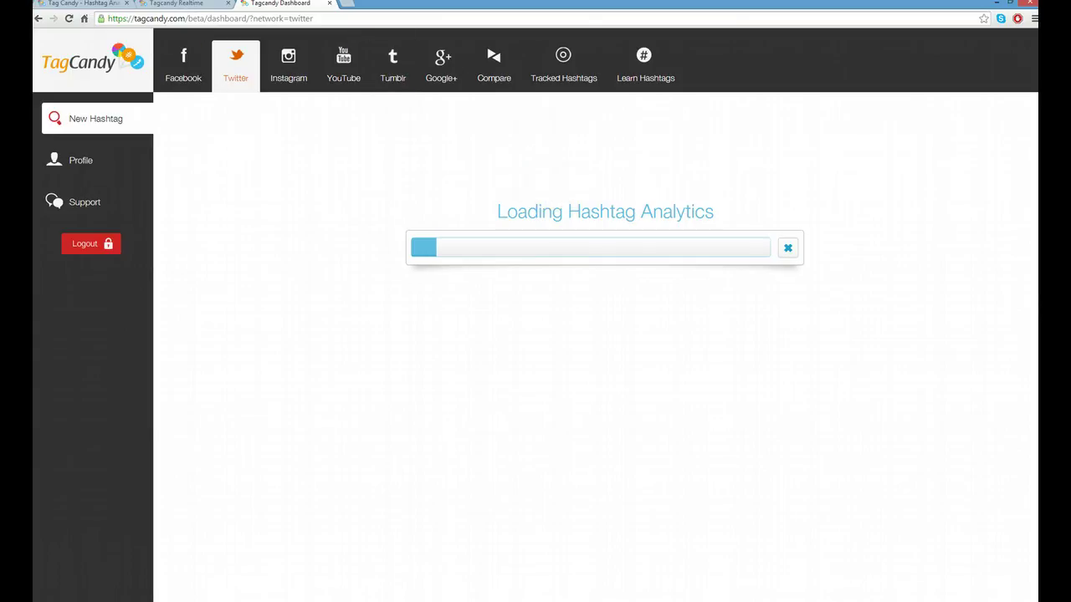
Examine the device and gender overview and the post-count analytics chart in the already loaded #weightloss Twitter report.
click(189, 7)
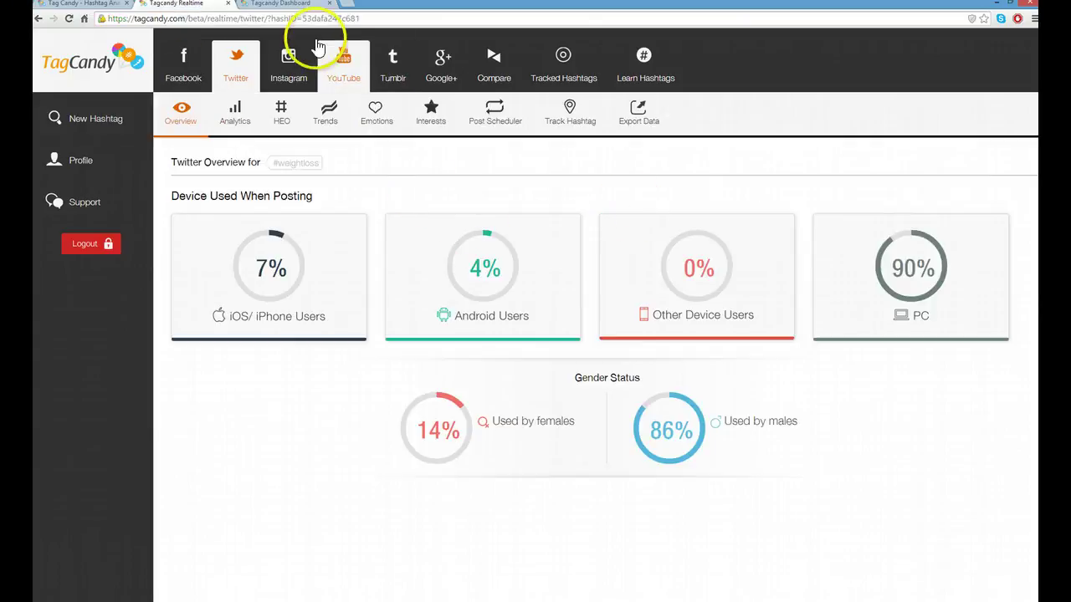
click(301, 7)
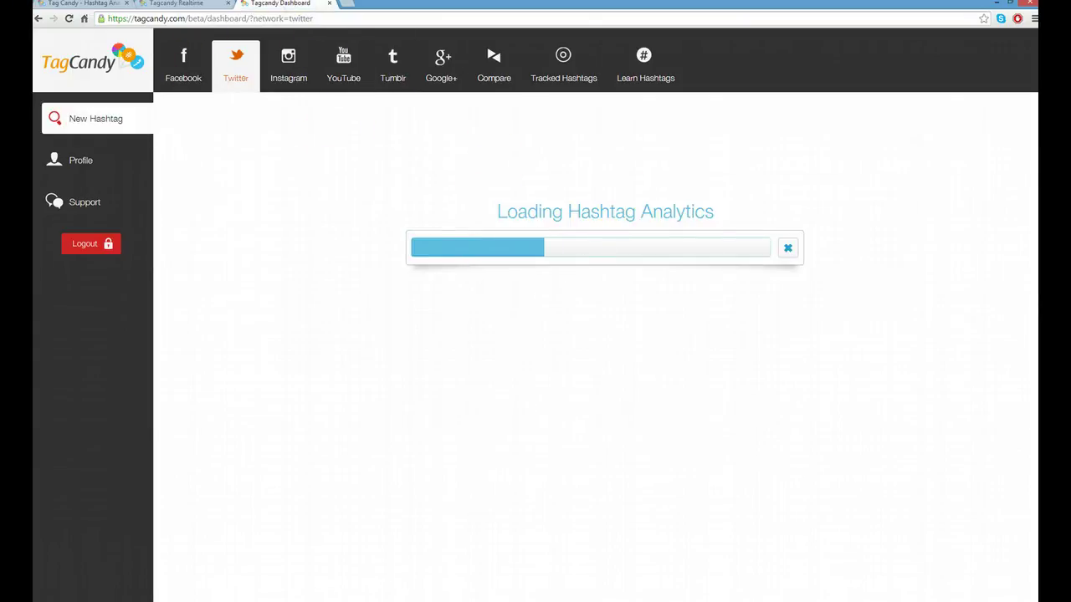
click(180, 5)
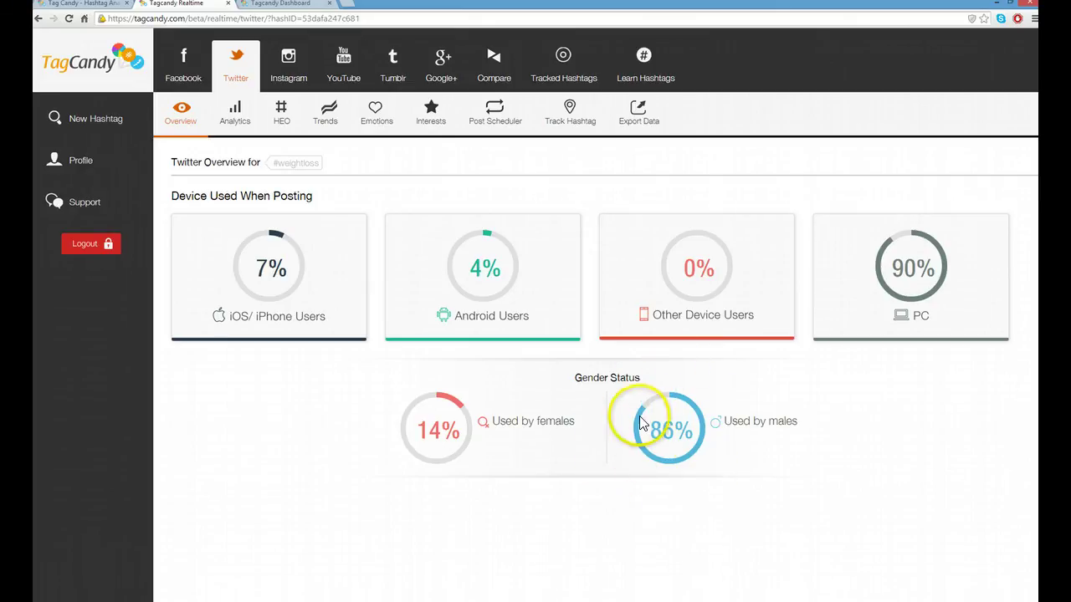
click(238, 121)
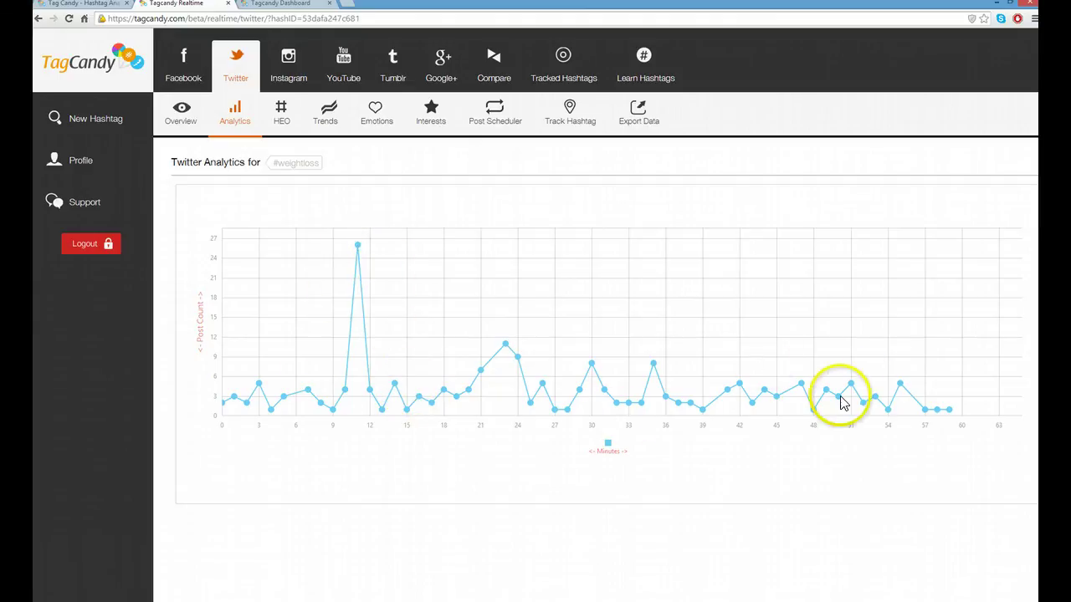
mouse_move(901, 385)
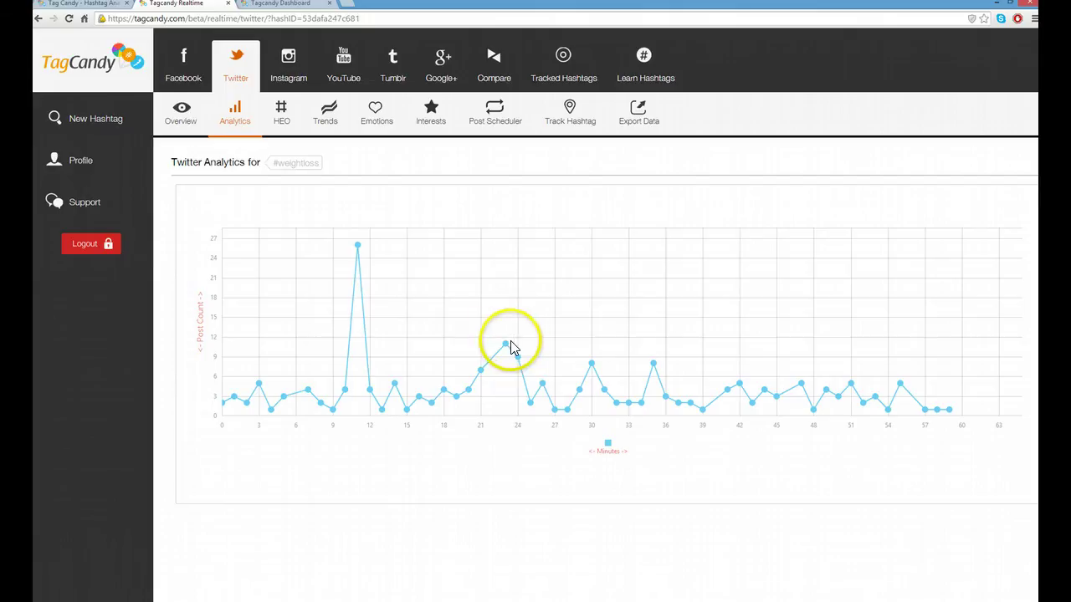
Examine the popular hashtags, languages and top locations in the #weightloss HEO results.
click(293, 118)
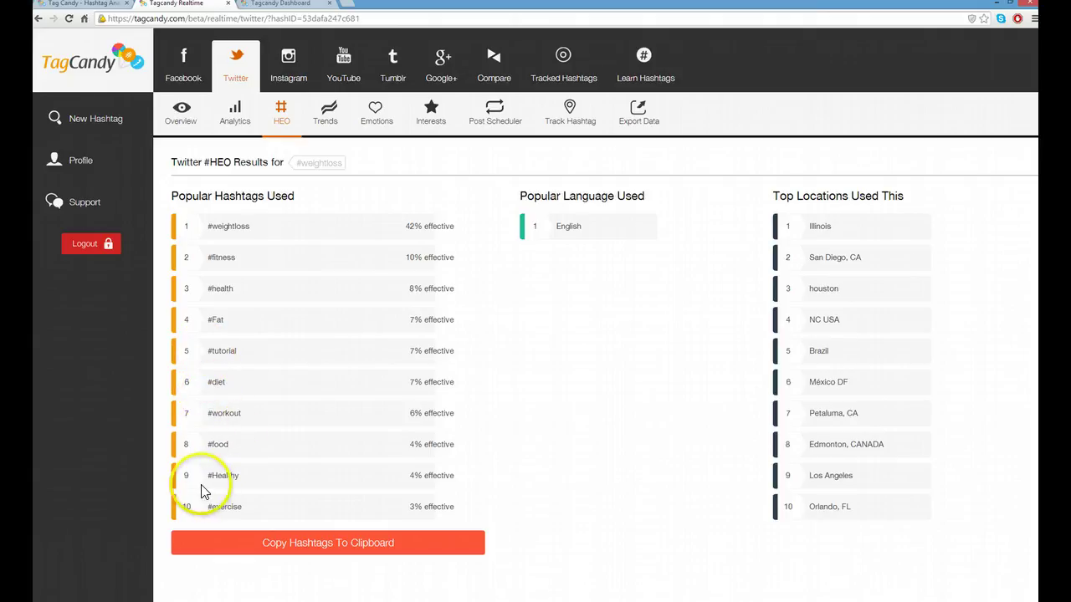
click(335, 406)
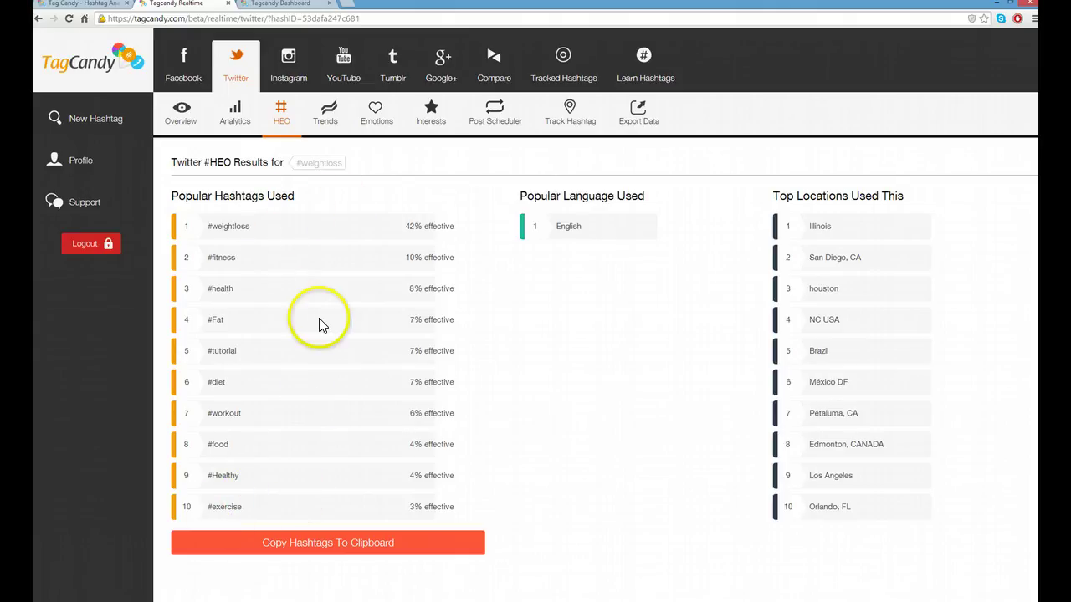
click(327, 130)
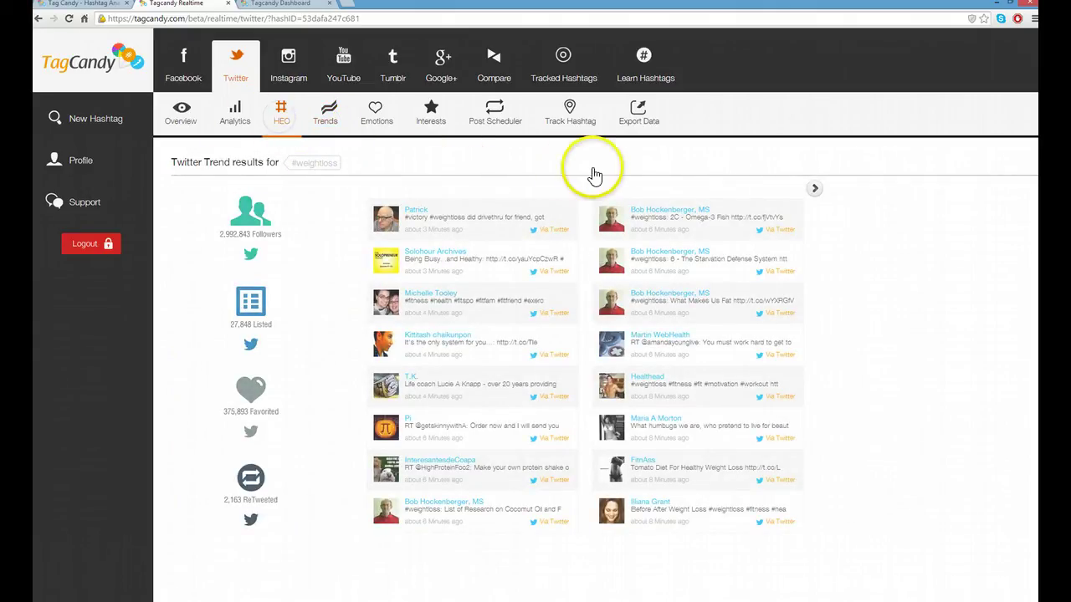
click(283, 124)
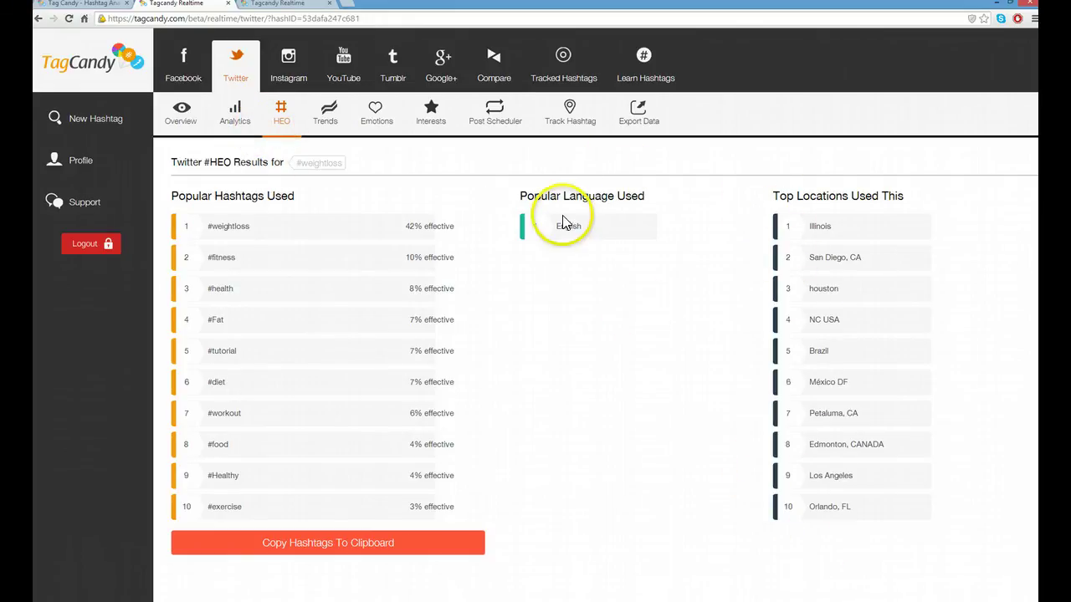
Browse the #weightloss Twitter trend results forward to the third page of posts.
click(328, 134)
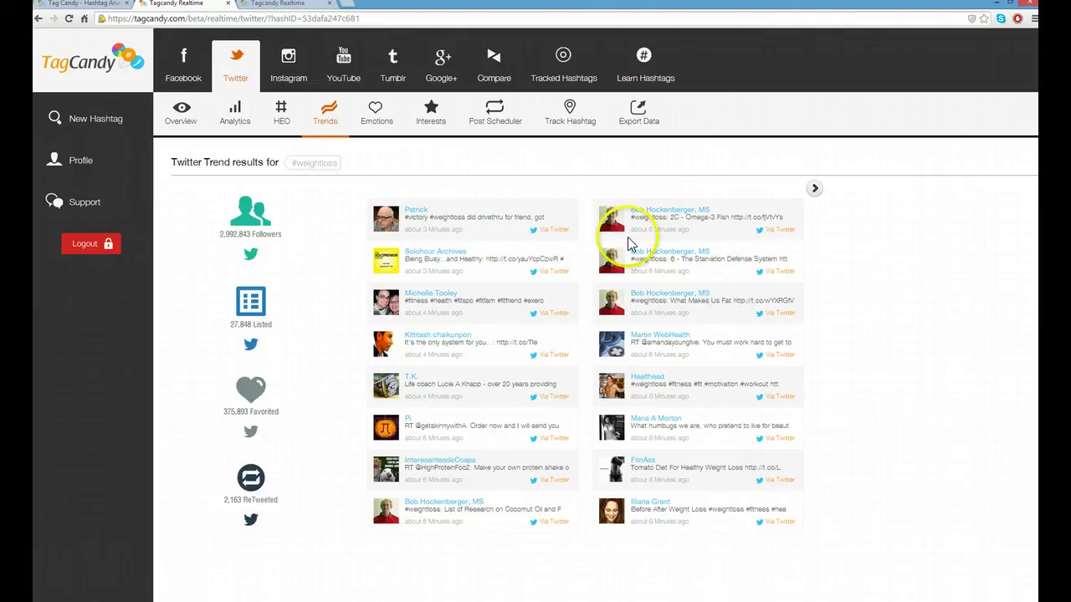
click(816, 200)
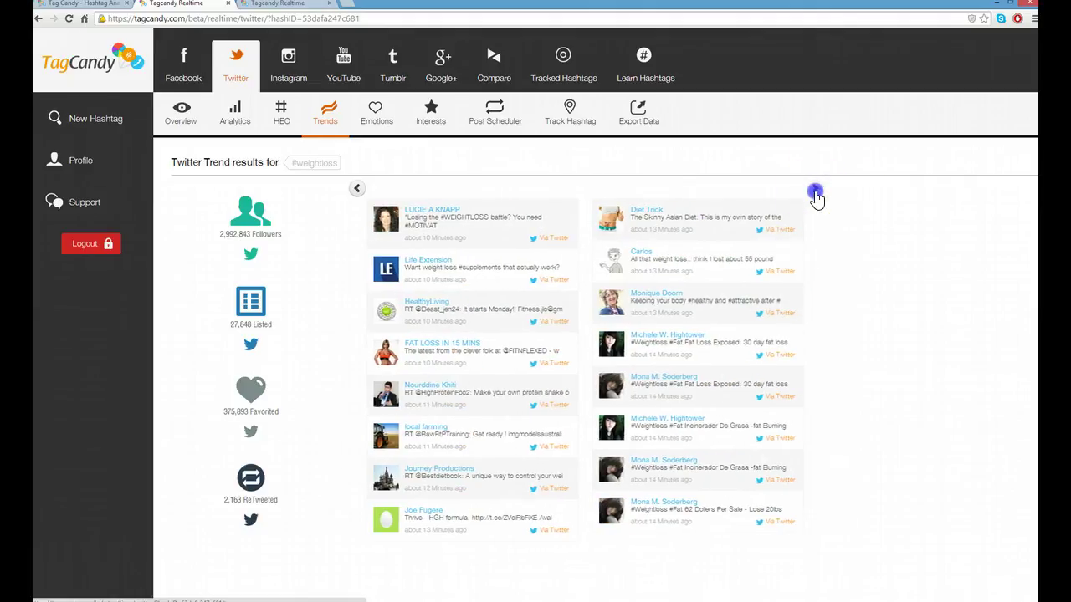
click(816, 197)
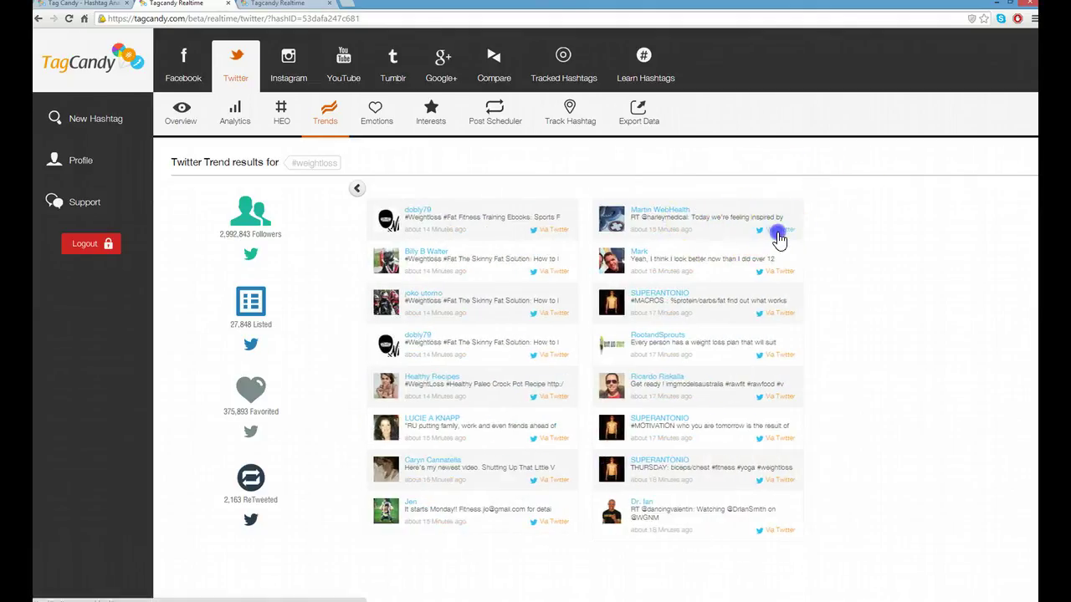
Open the Twitter profile behind the first post in the trend results' second column, skim its tweets and close it.
click(777, 233)
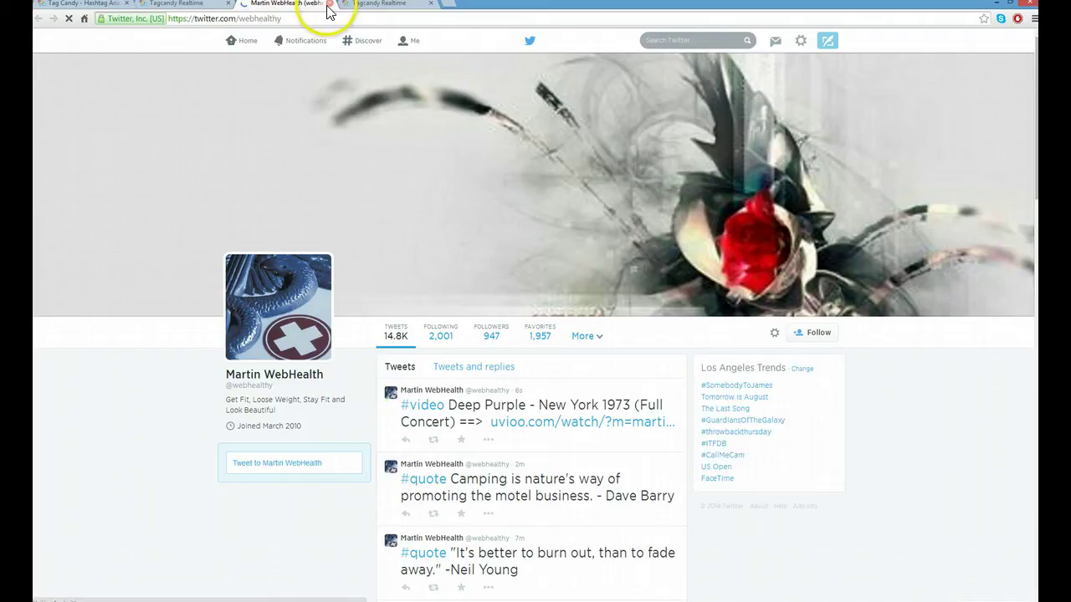
scroll(426, 346, down, 7)
scroll(426, 354, up, 5)
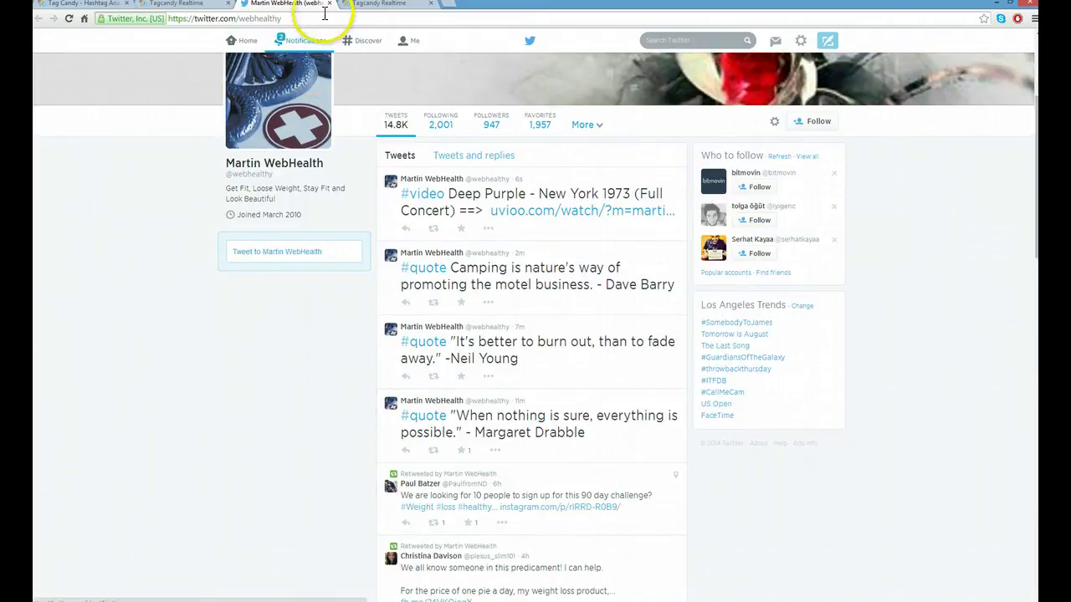
click(329, 3)
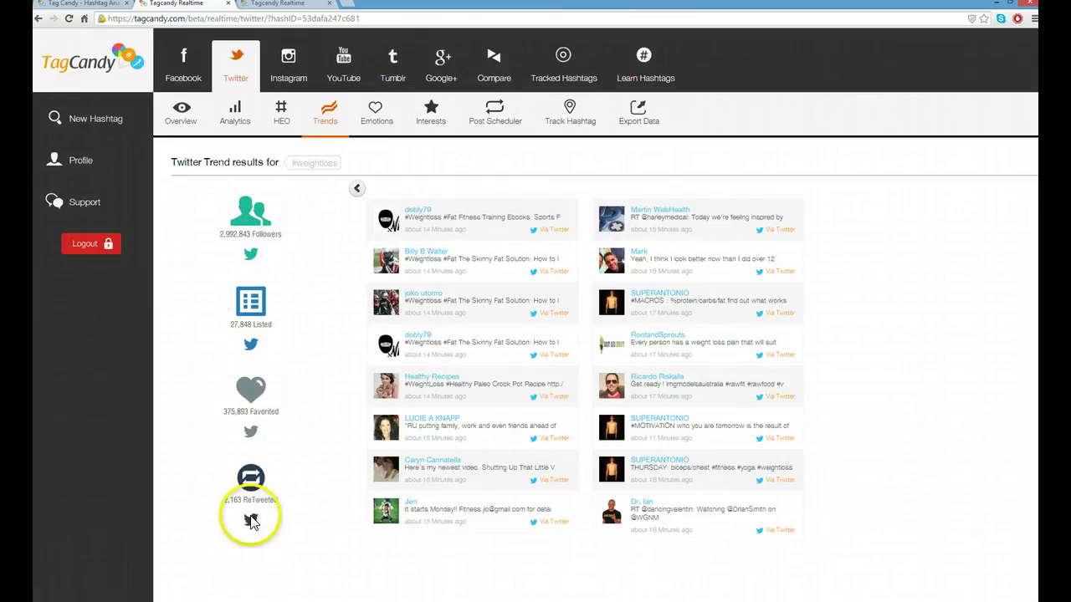
Review the #weightloss emotions: the overall positivity and negativity, the analytics chart, and the positive and negative posts.
click(376, 115)
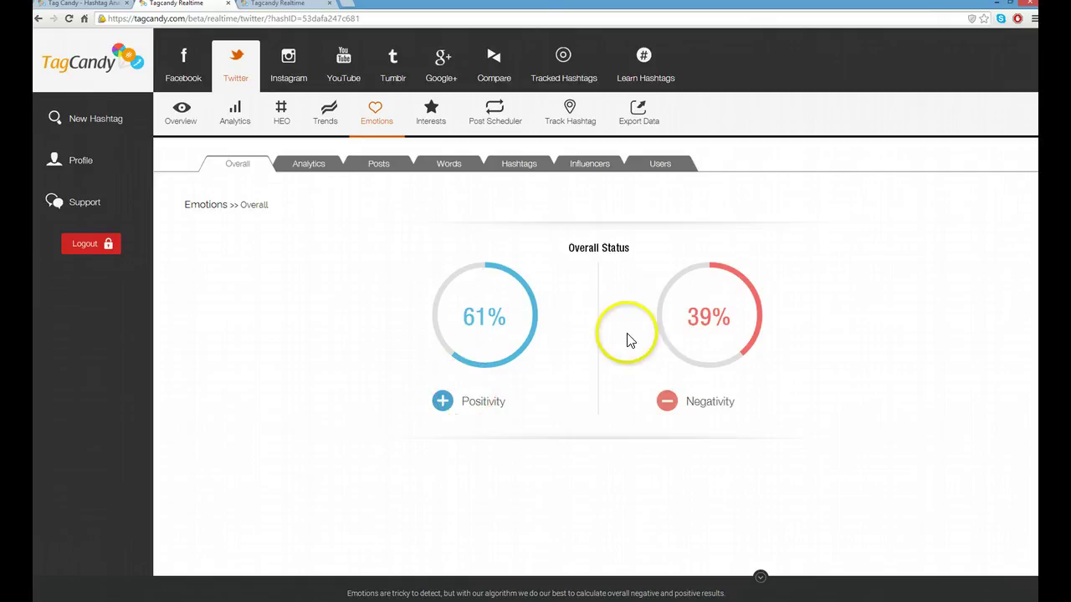
click(322, 172)
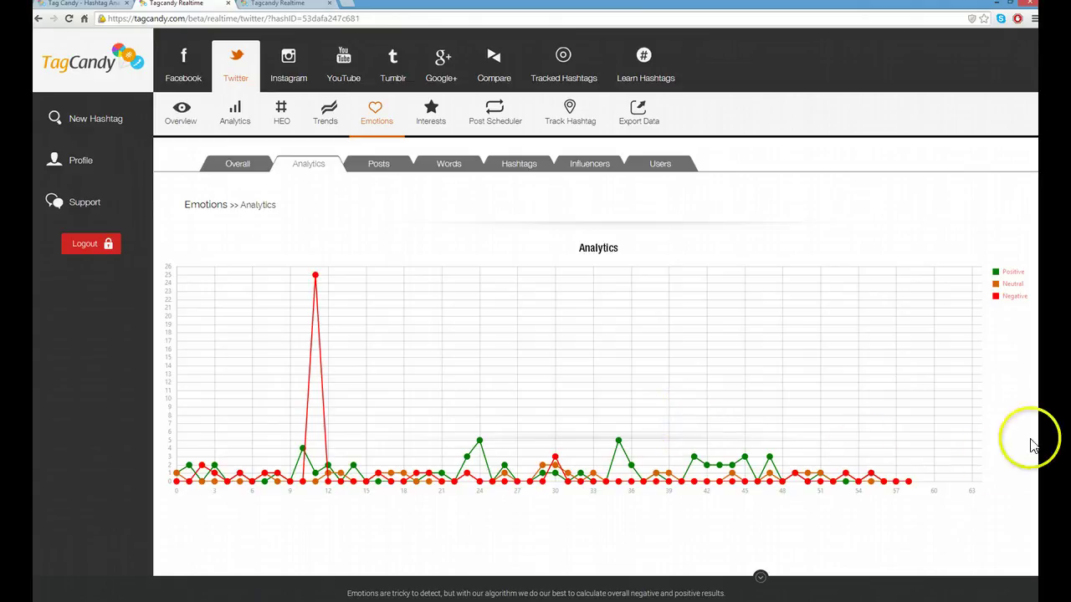
click(377, 164)
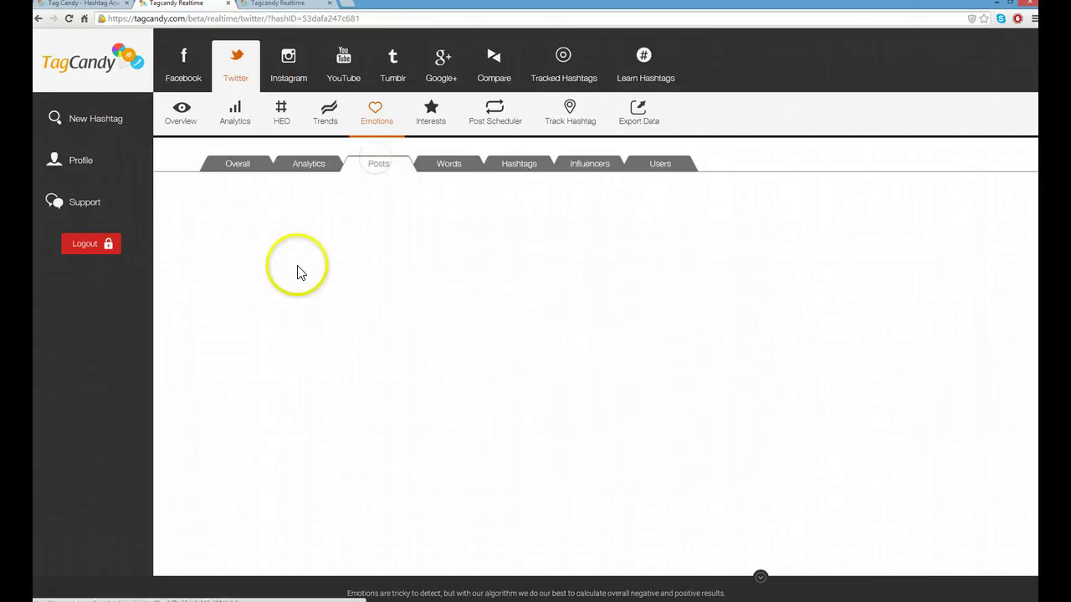
scroll(477, 257, down, 3)
scroll(451, 276, up, 3)
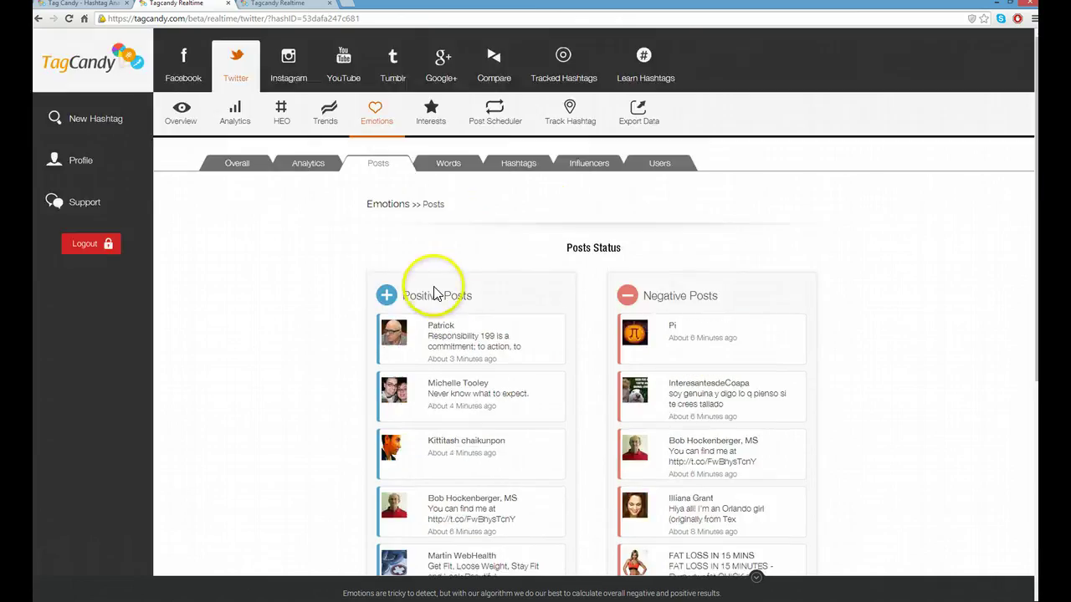
Review the positive and negative words, hashtags, influencers and users in the #weightloss emotions report.
click(445, 165)
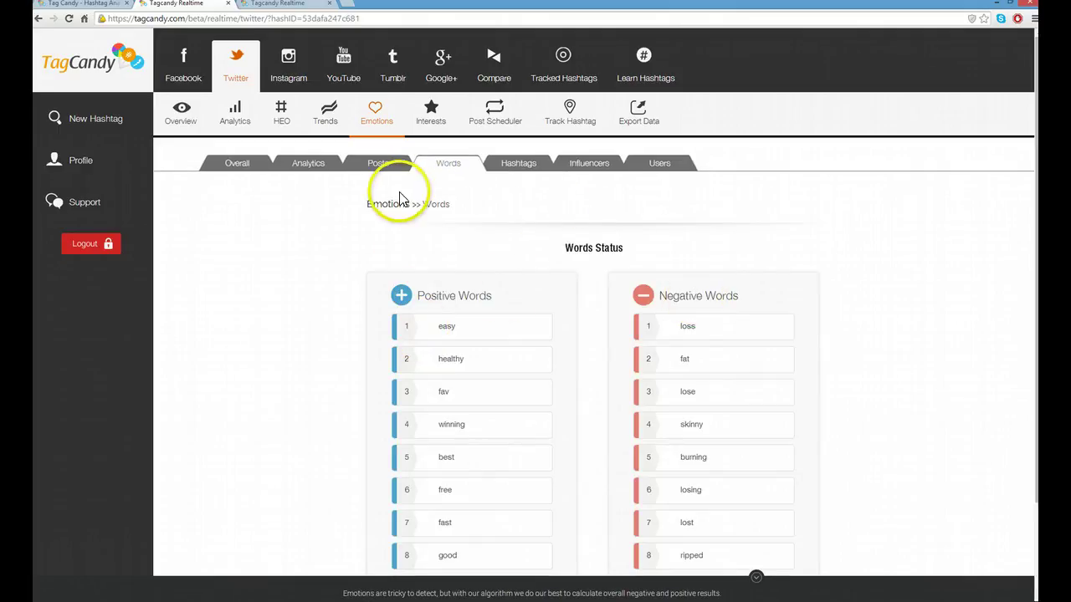
click(525, 166)
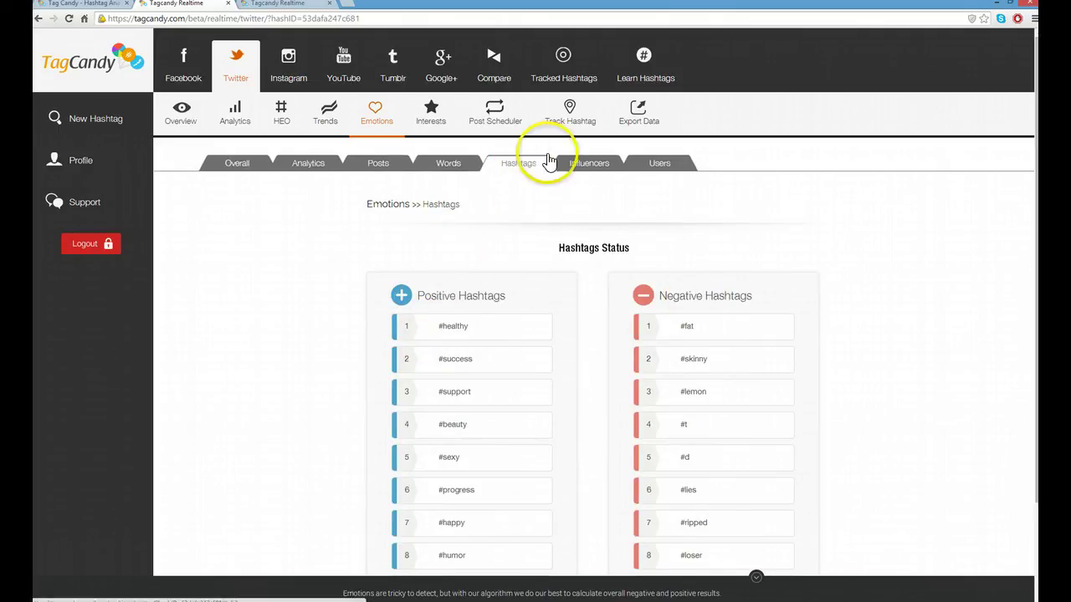
click(586, 165)
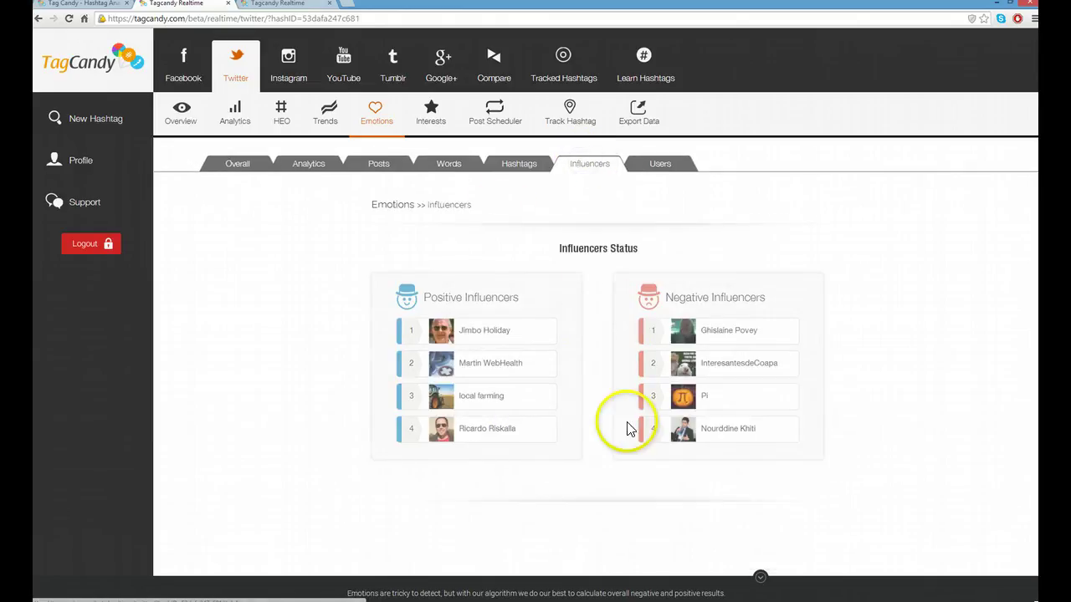
click(660, 165)
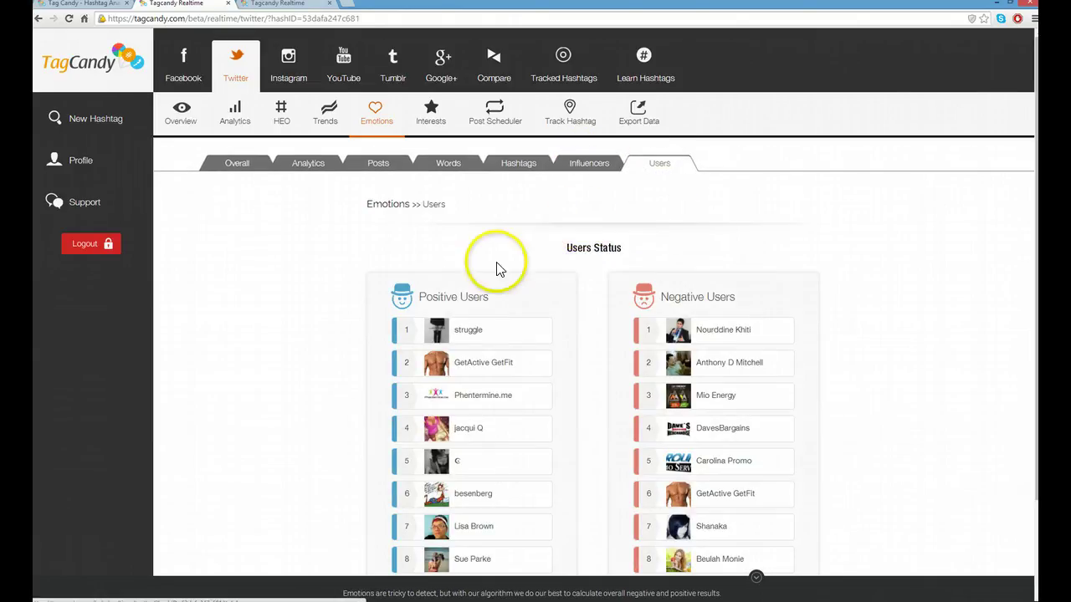
Examine the interests report's nouns and verbs with their post counts and sentiment percentages.
click(440, 128)
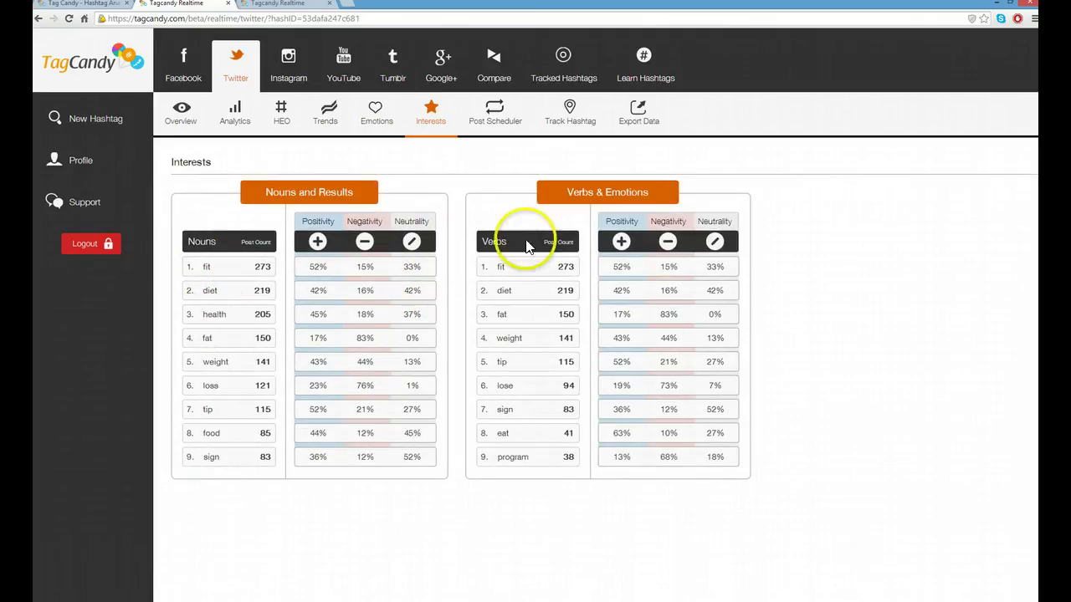
click(494, 66)
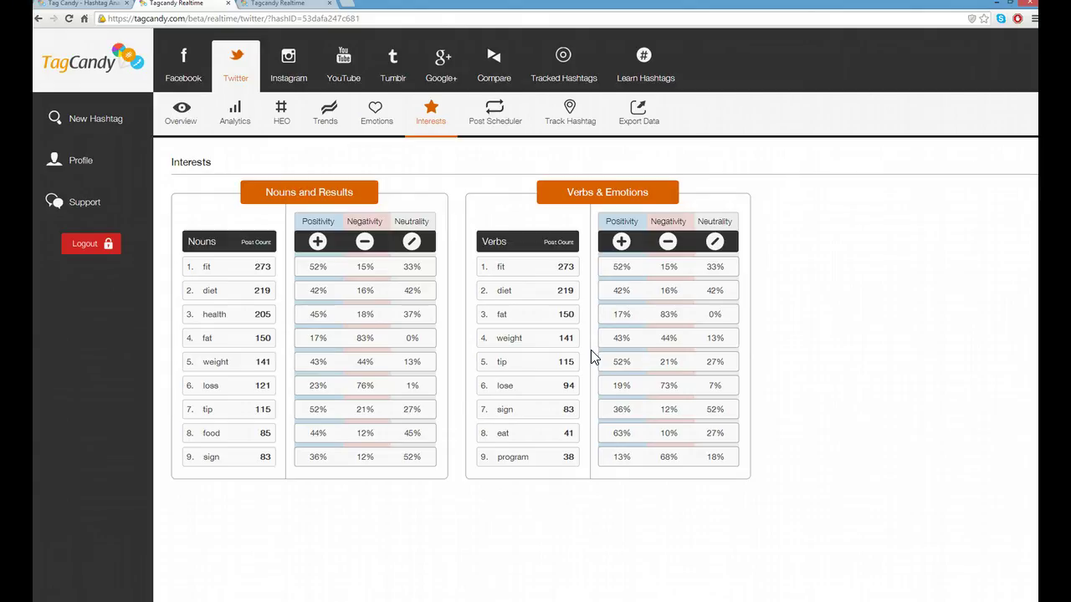
In the Post Scheduler, write the tweet "Lose weight with our brand new weight loss shakes" plus the website link and #weightloss #fitness #health #Fat.
click(494, 114)
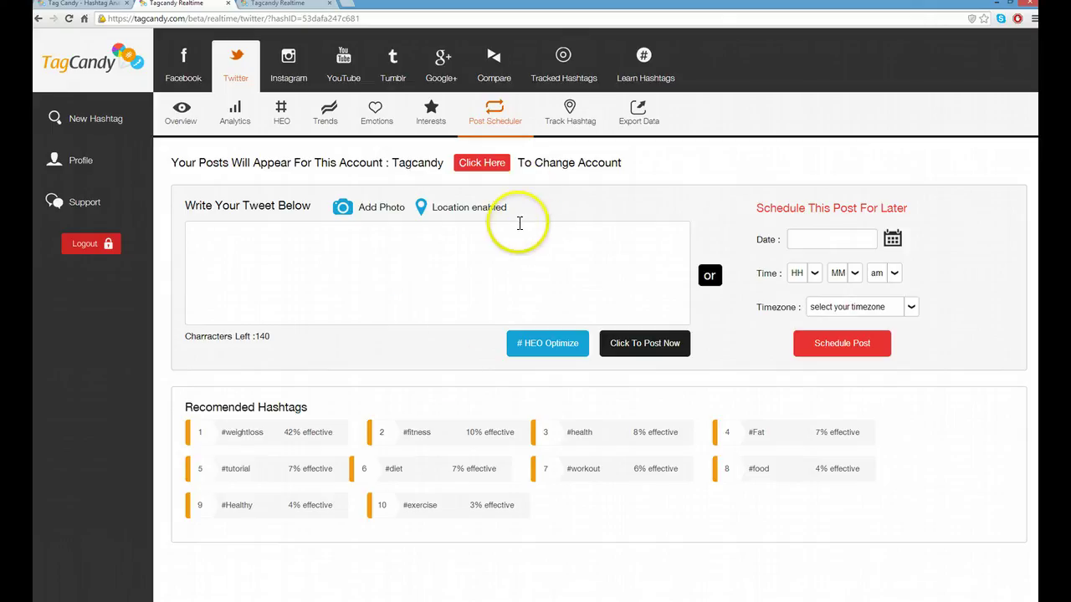
click(506, 285)
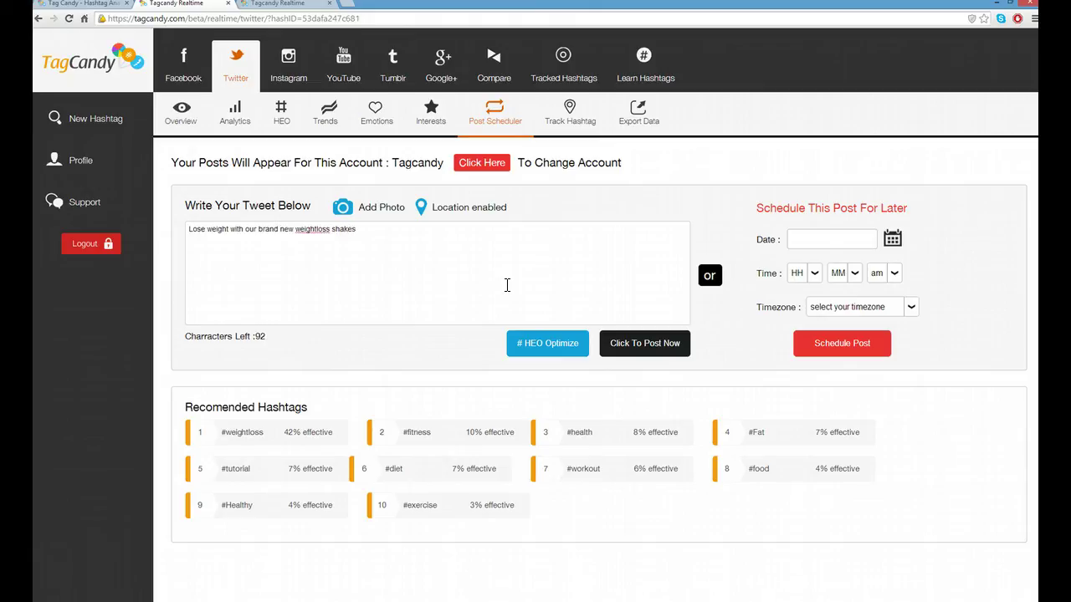
click(310, 224)
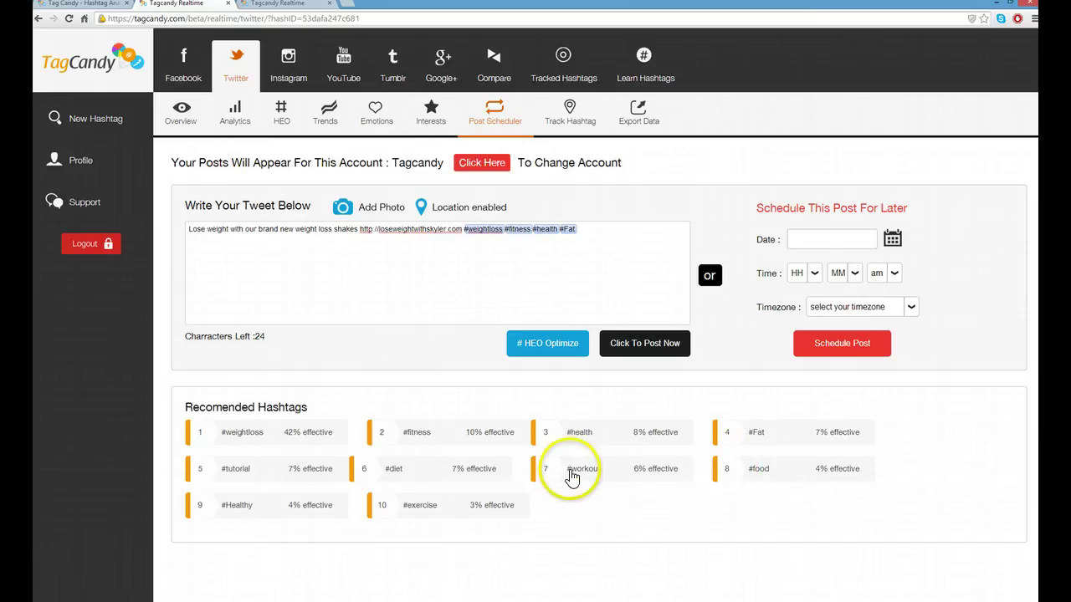
Extend the tweet with the recommended hashtags #workout, #diet and #food.
drag(607, 256, 606, 256)
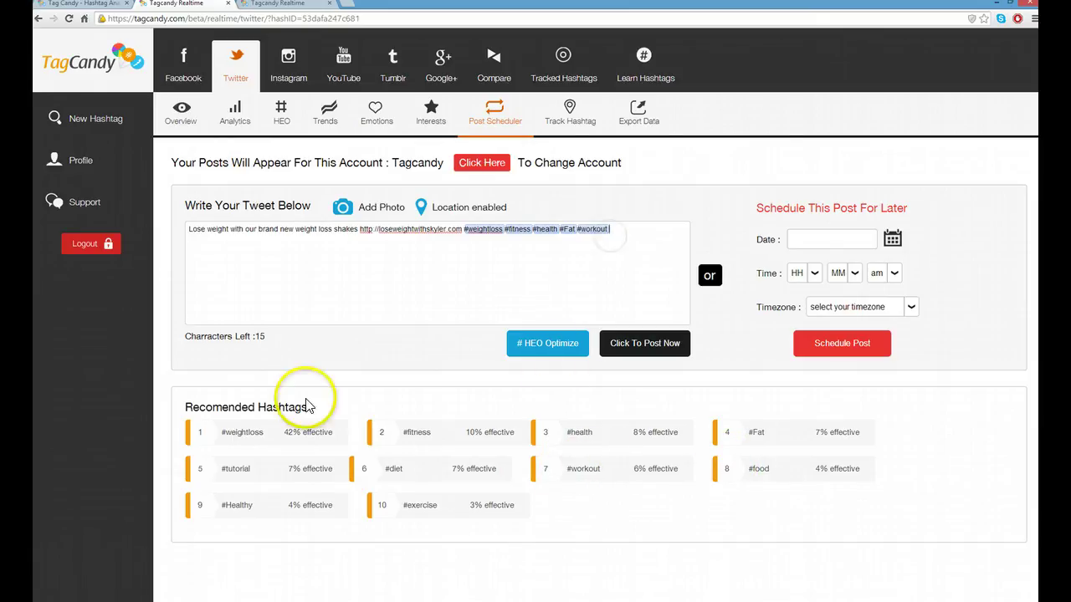
right_click(409, 502)
click(449, 460)
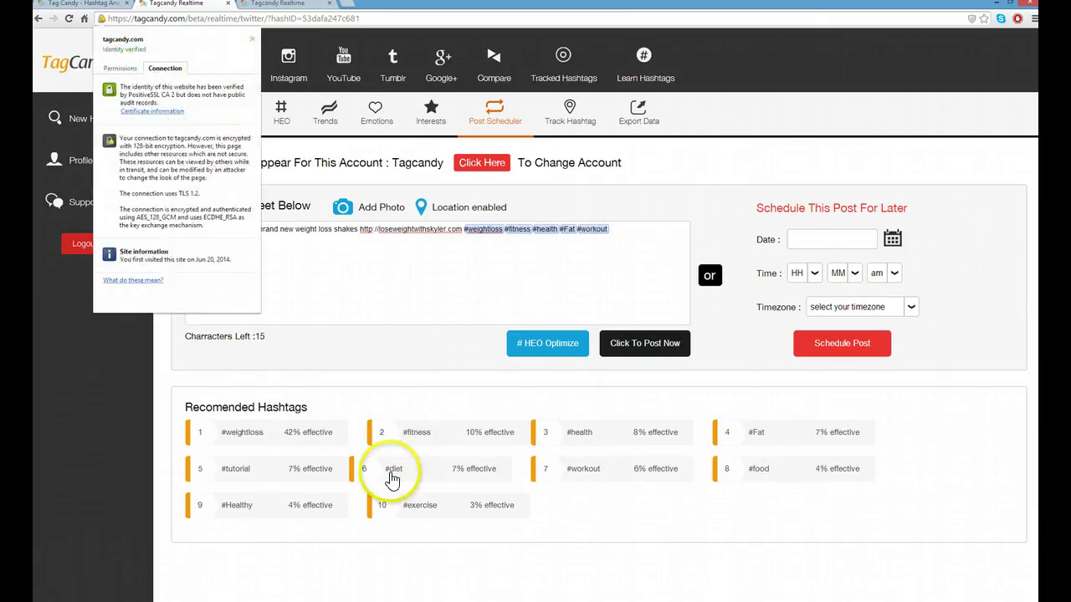
click(394, 469)
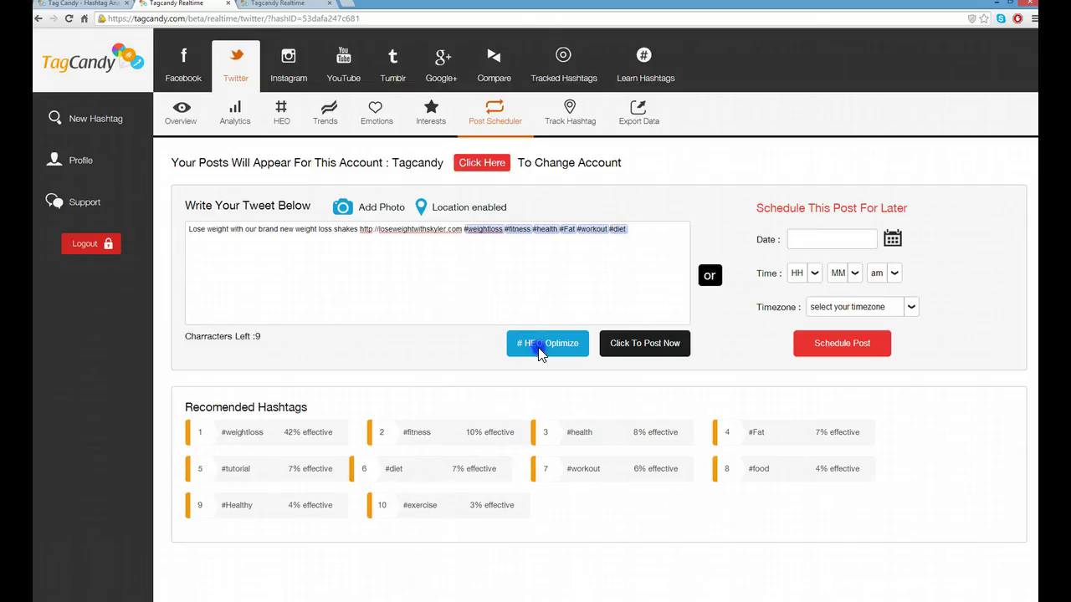
drag(665, 229, 666, 229)
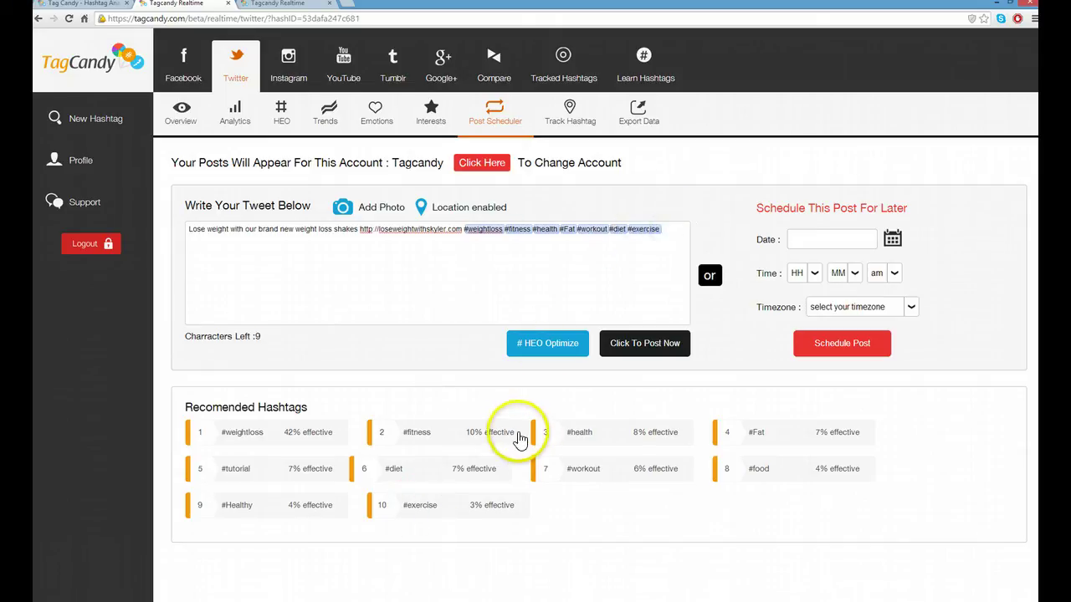
click(356, 287)
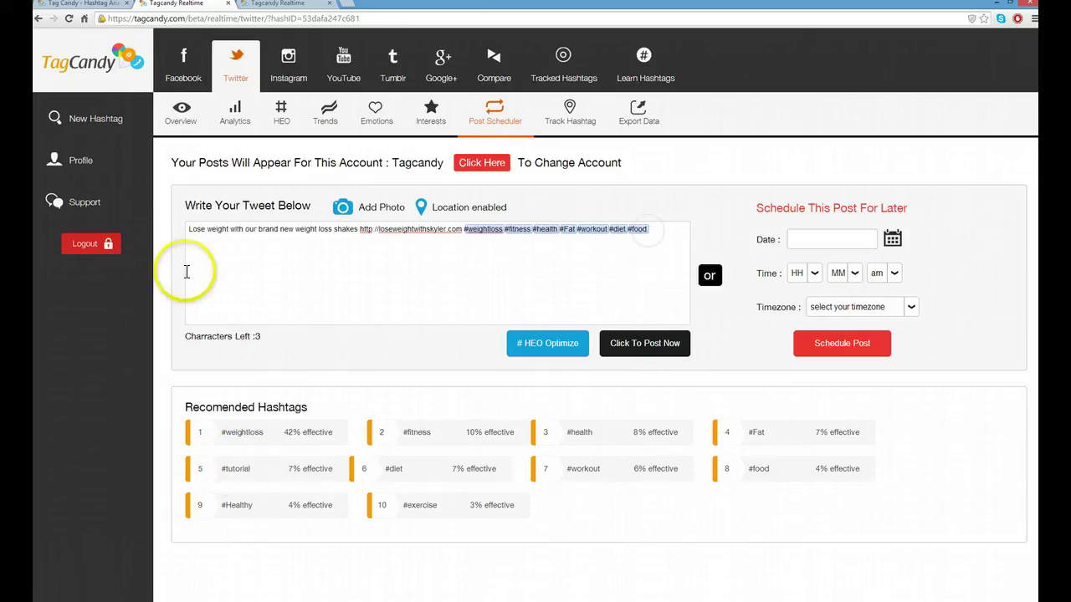
click(223, 242)
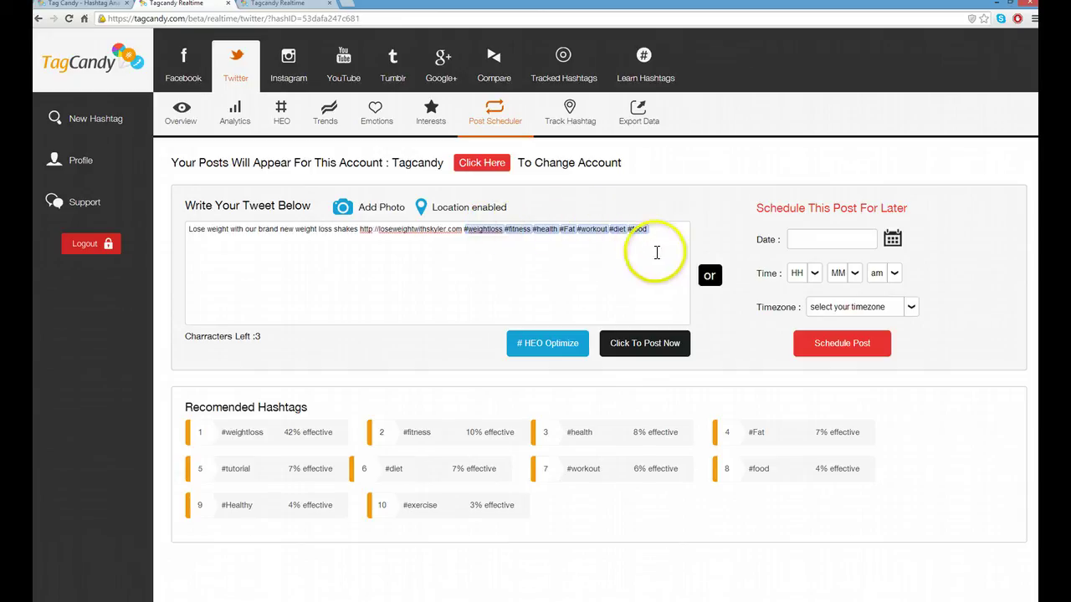
Schedule the tweet for 08/01/2014 with the hour set to 6.
click(891, 240)
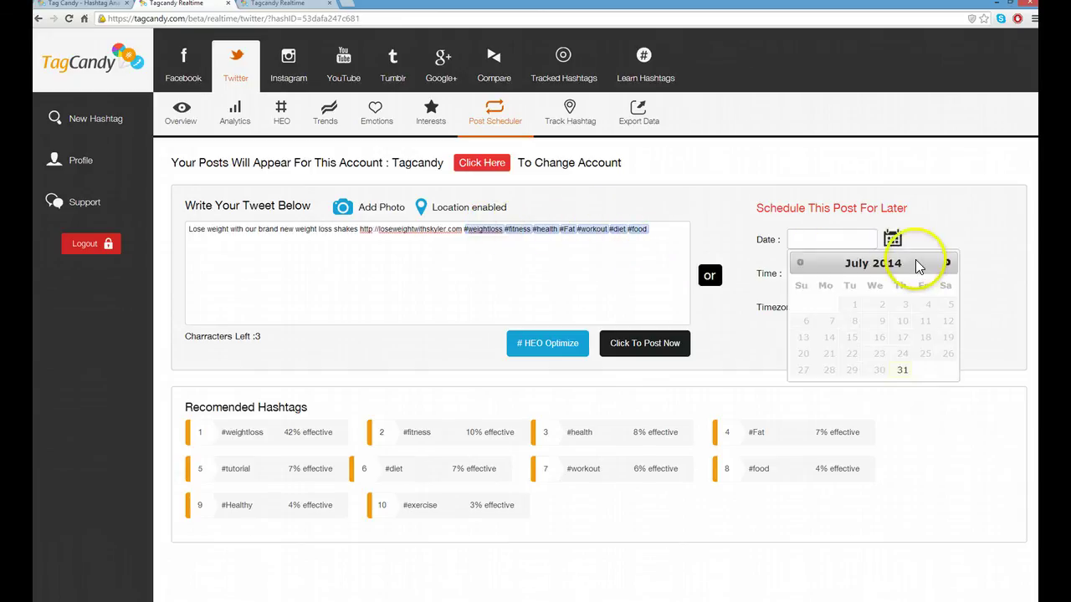
click(946, 263)
click(927, 305)
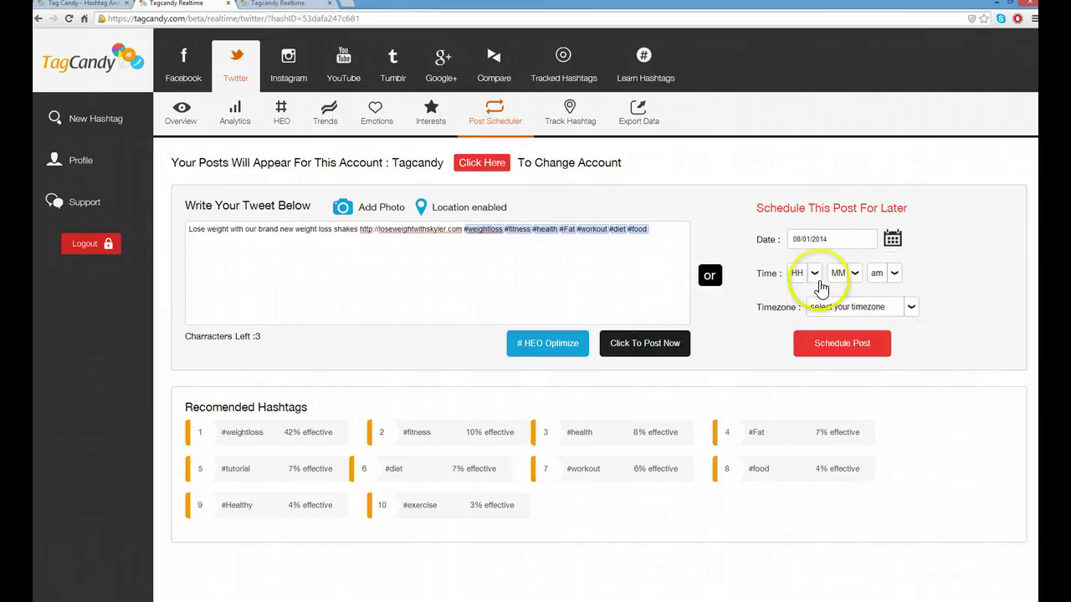
click(817, 277)
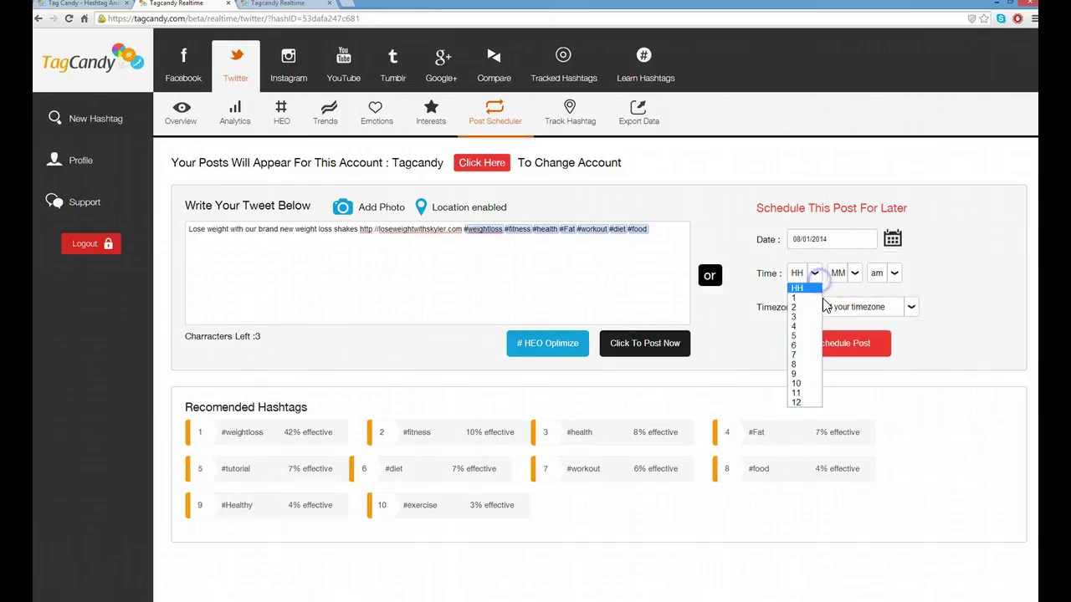
click(799, 346)
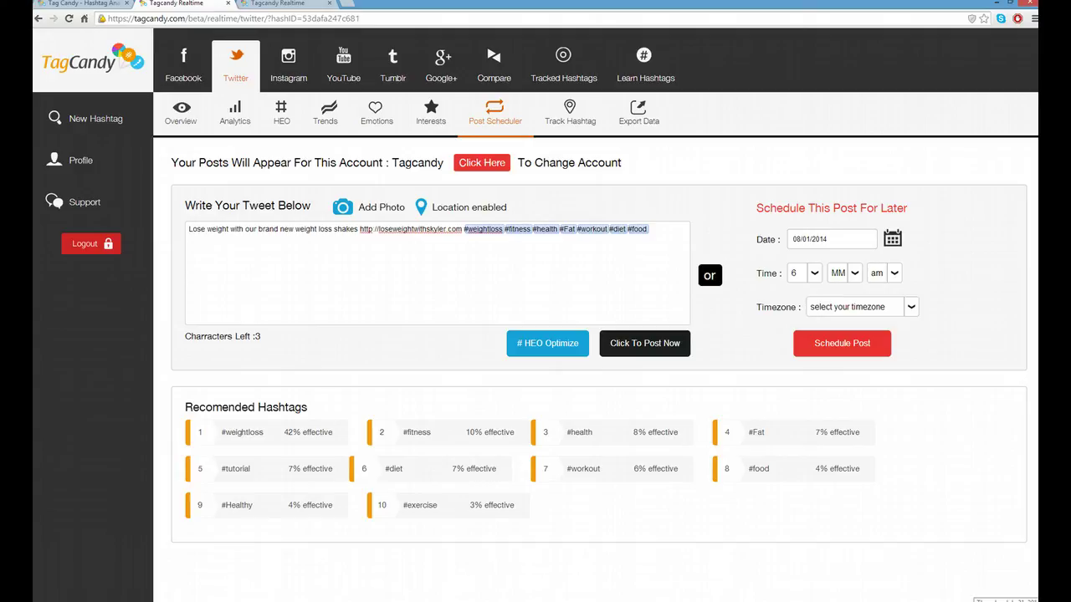
Check the #weightloss Twitter analytics chart for its peak in post count and return to the Post Scheduler.
click(242, 131)
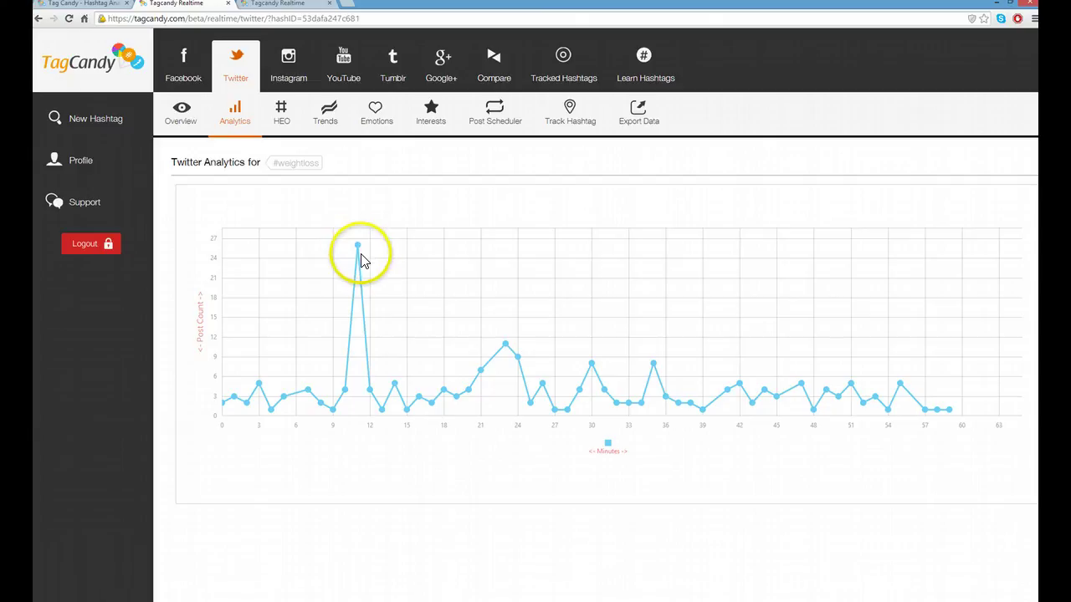
mouse_move(355, 246)
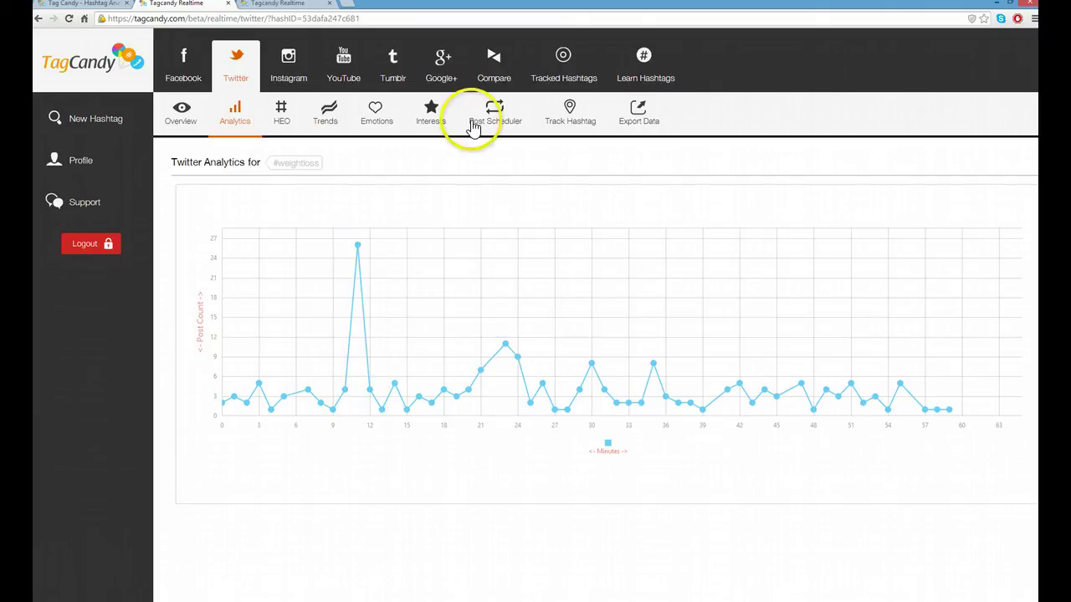
click(500, 114)
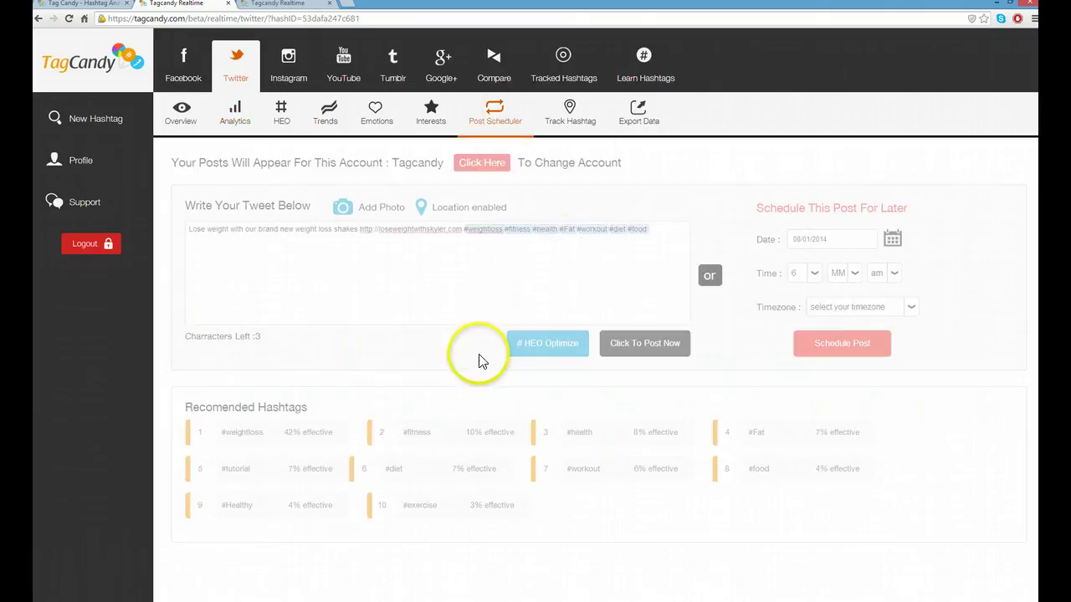
Set the scheduled posting time to hour 7, minute 5, pm.
click(813, 274)
click(793, 354)
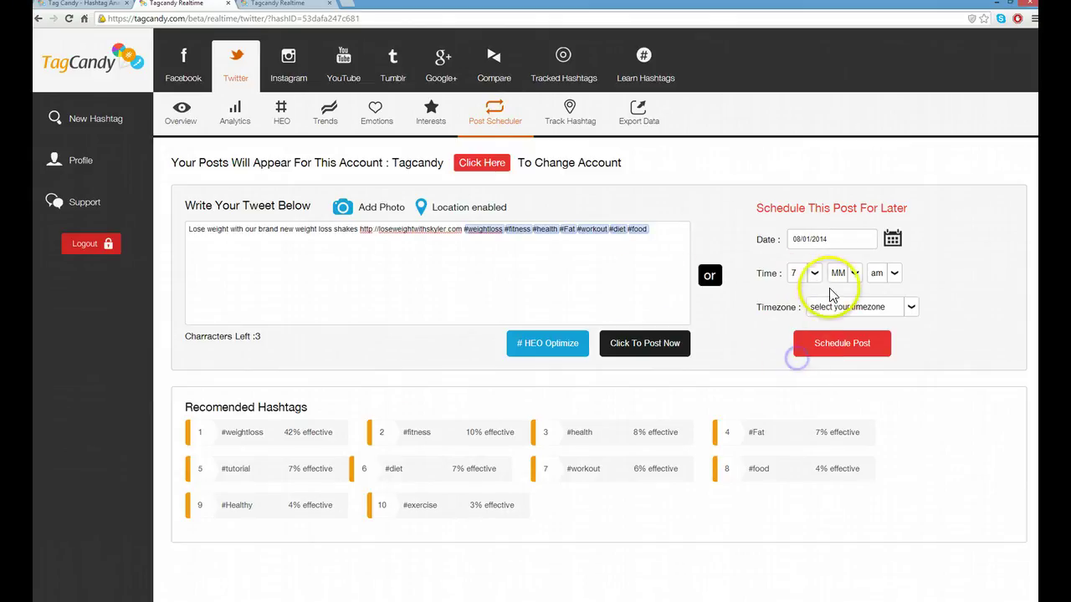
click(855, 275)
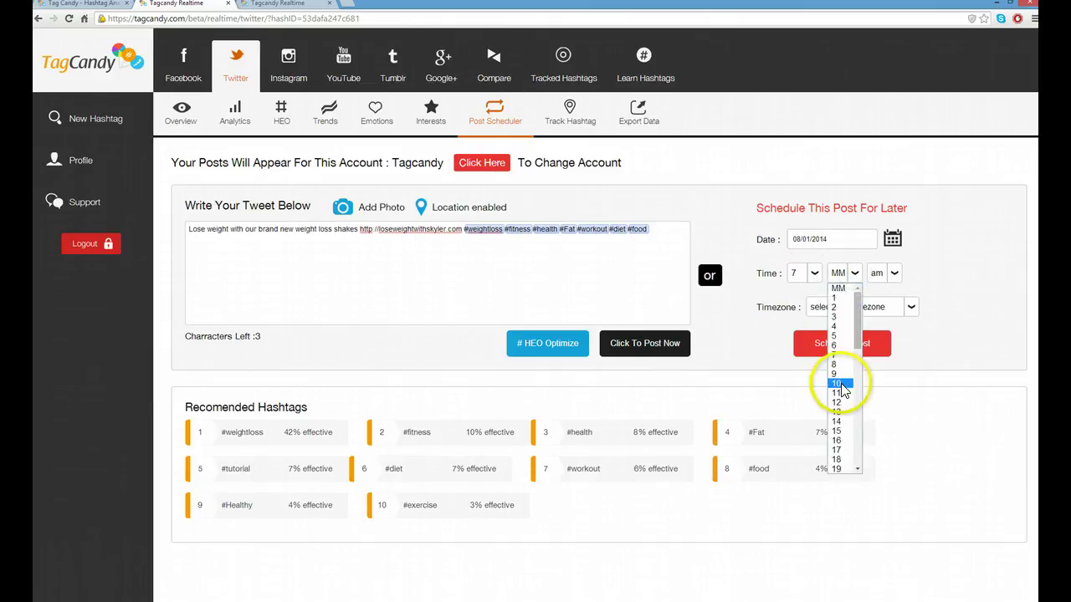
click(836, 336)
click(891, 275)
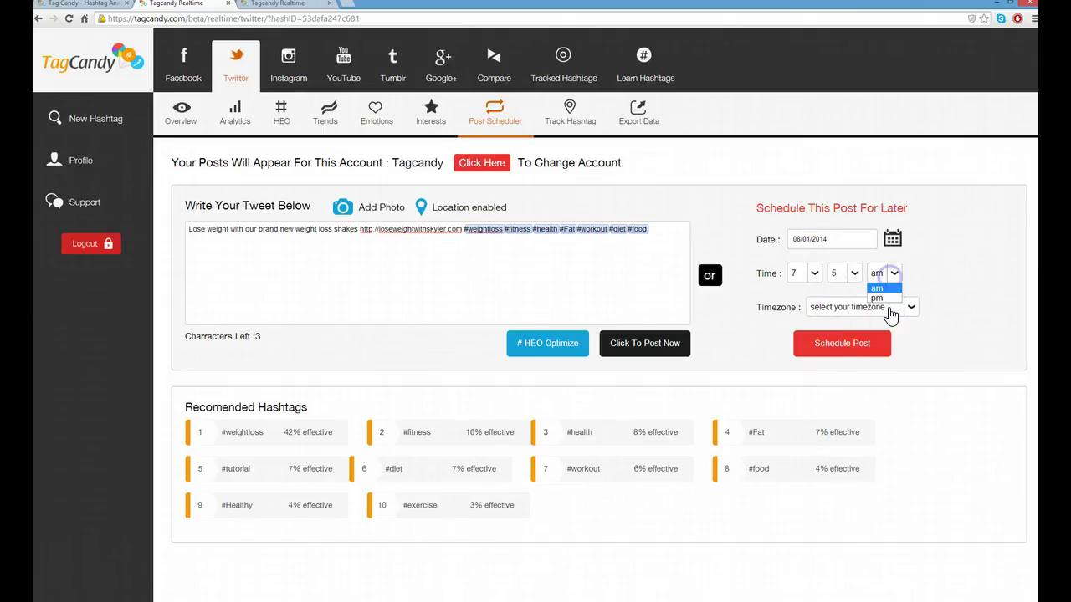
click(889, 298)
Set the post's timezone to america/puerto_rico and schedule the tweet.
click(909, 307)
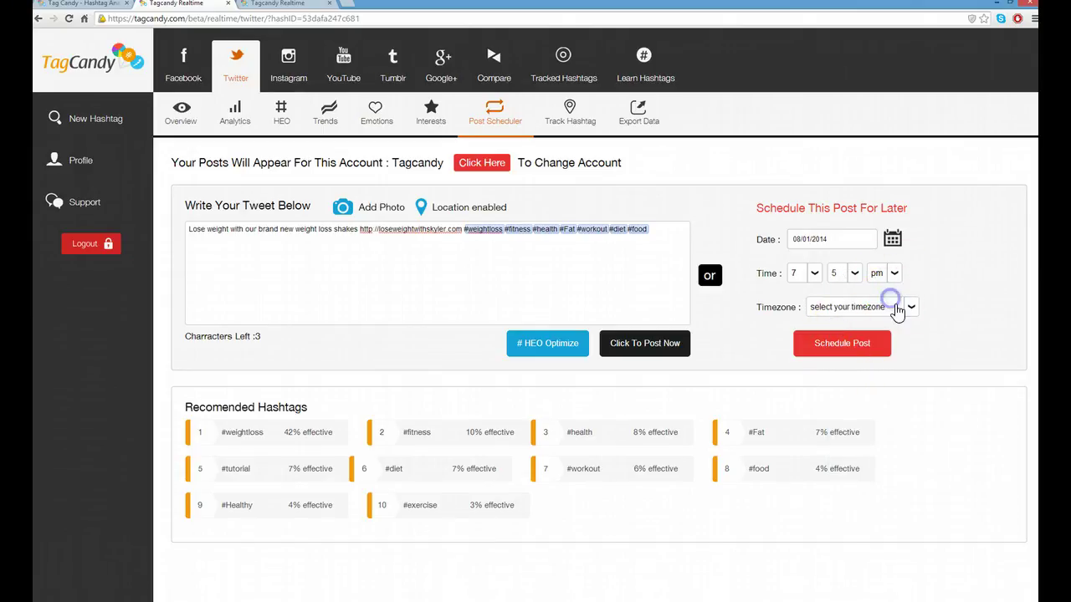
scroll(884, 385, down, 15)
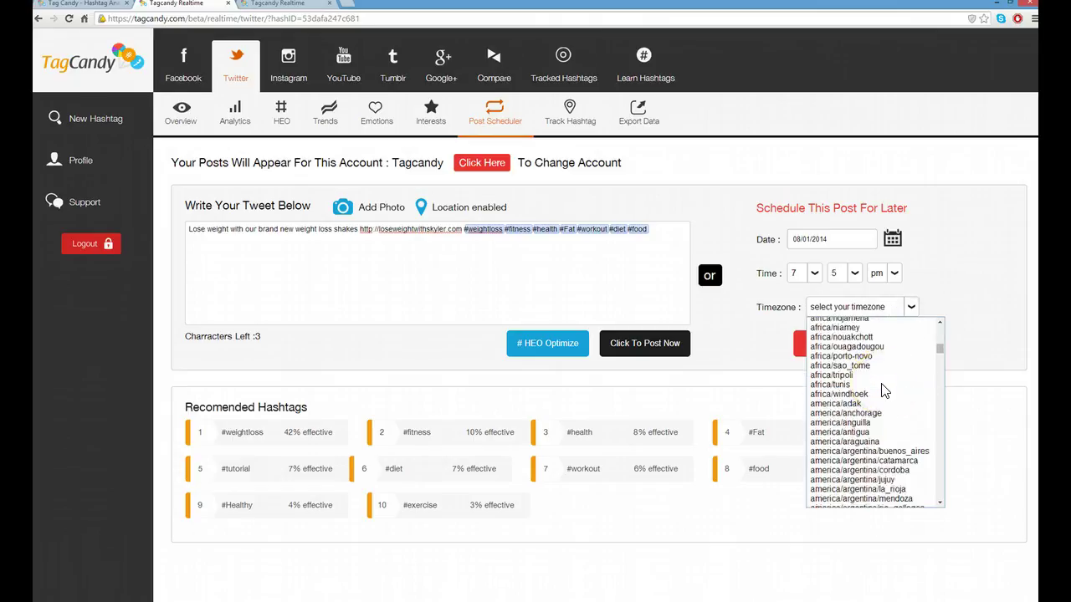
scroll(882, 390, down, 10)
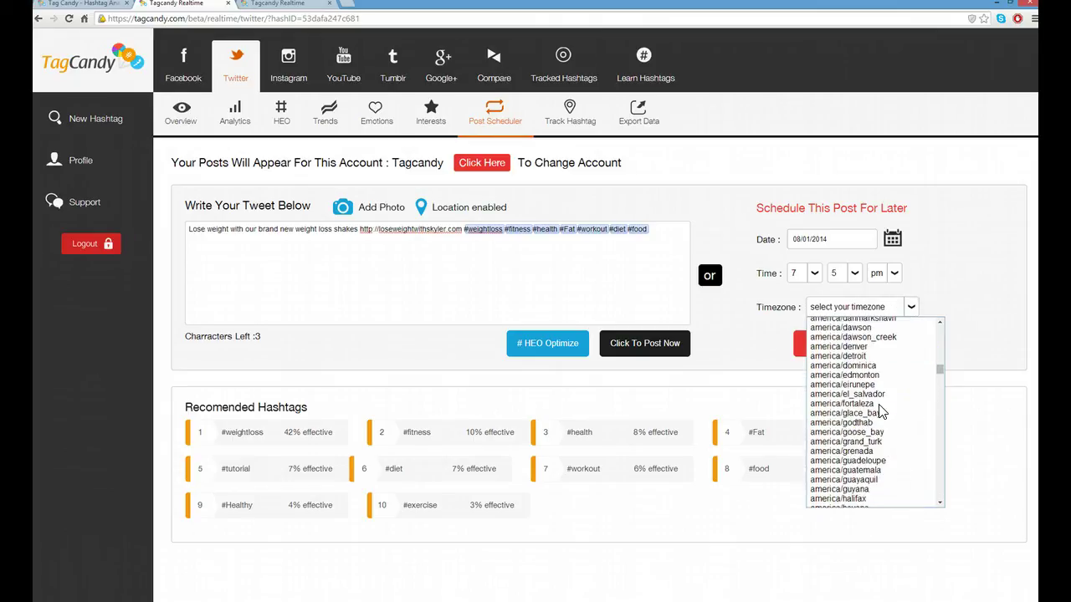
scroll(878, 406, up, 5)
scroll(880, 410, up, 10)
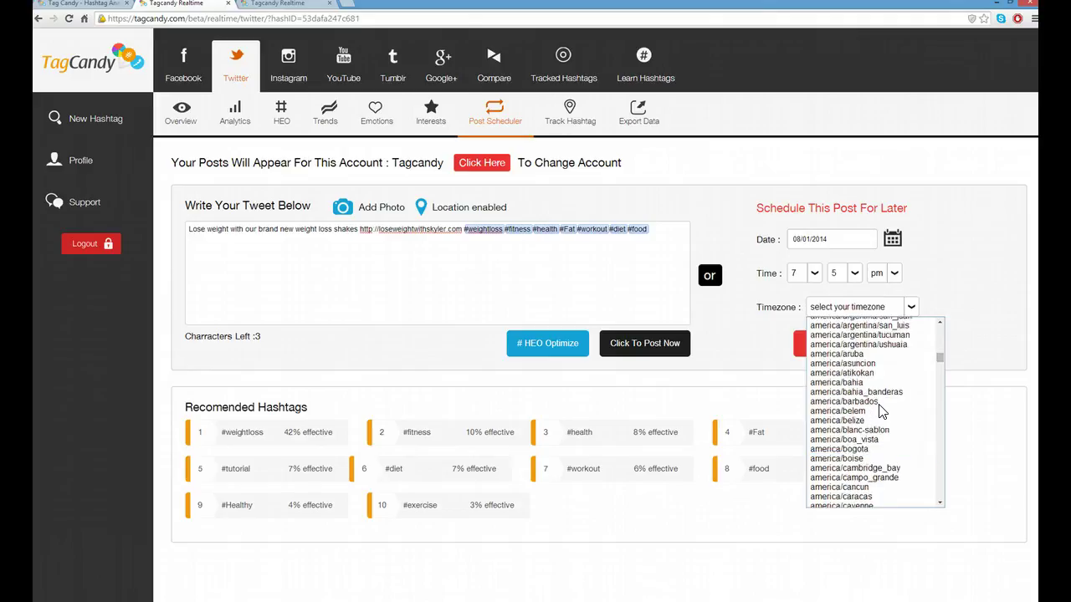
scroll(880, 410, up, 10)
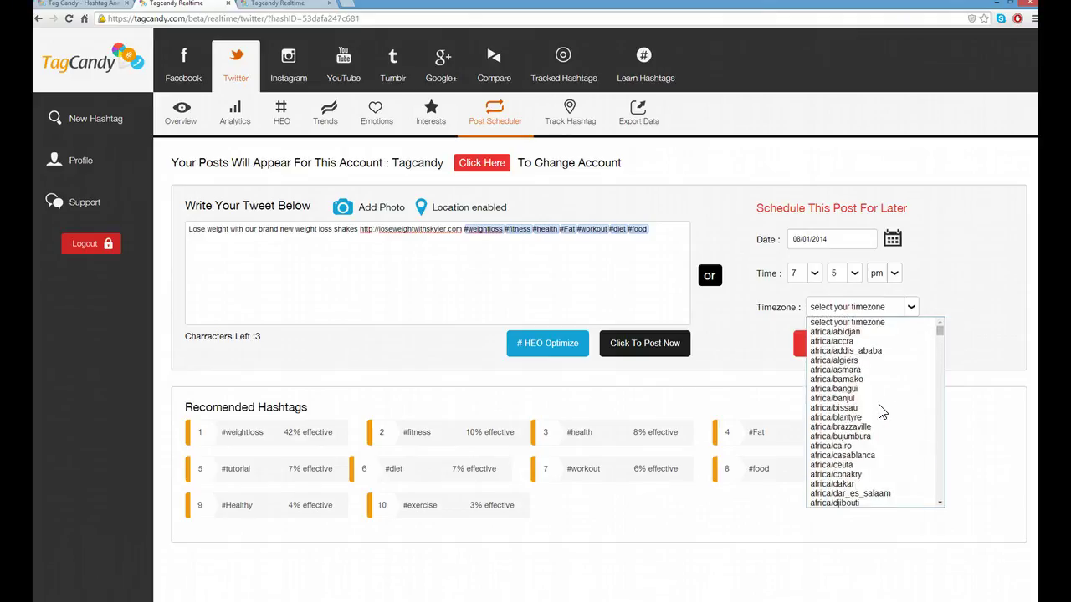
scroll(880, 410, down, 15)
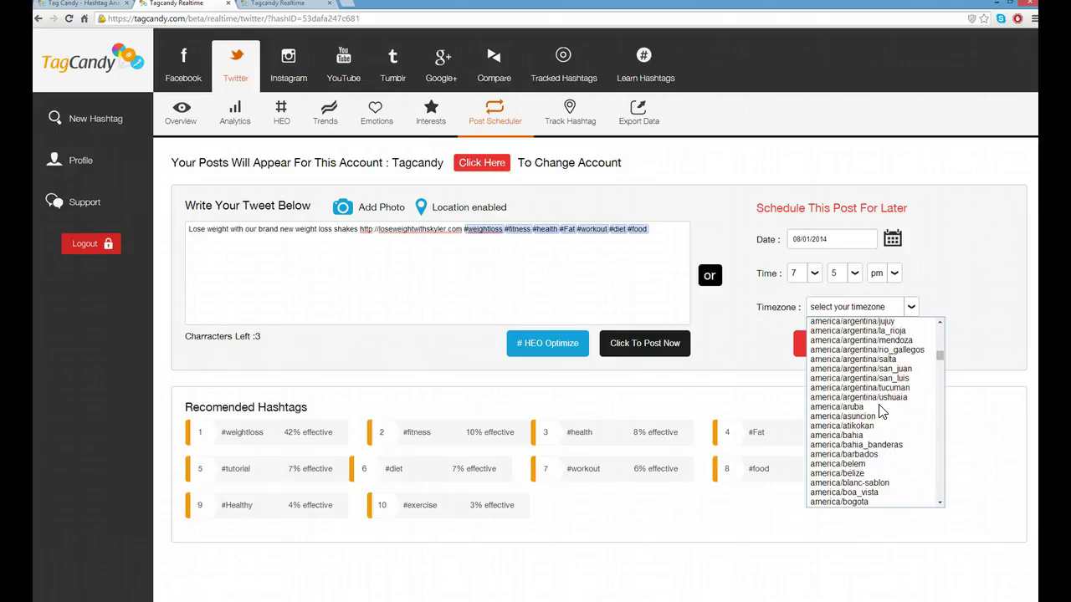
scroll(880, 410, down, 15)
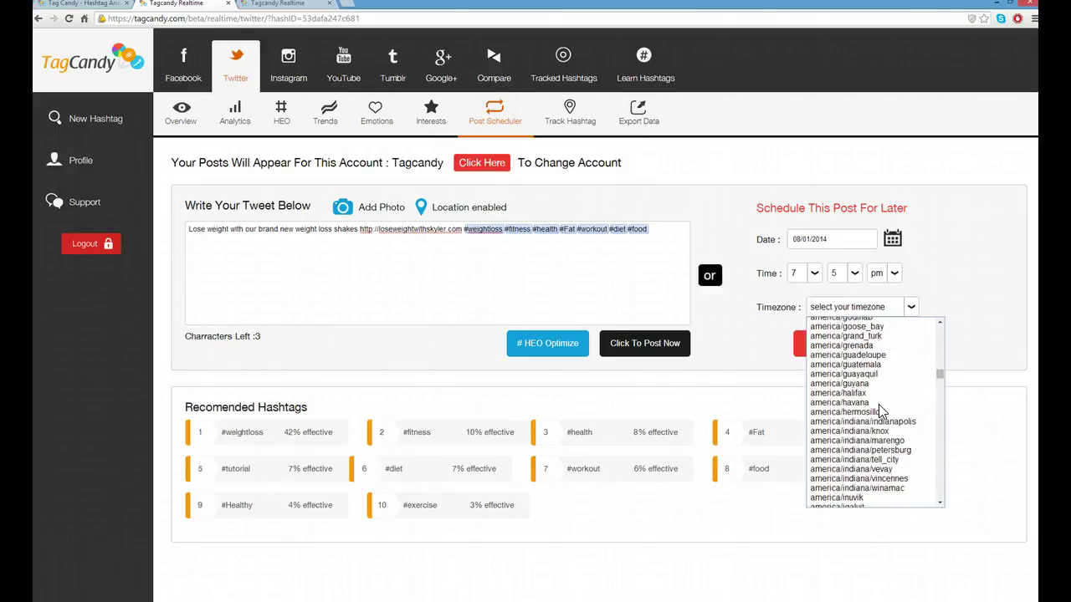
scroll(879, 405, down, 15)
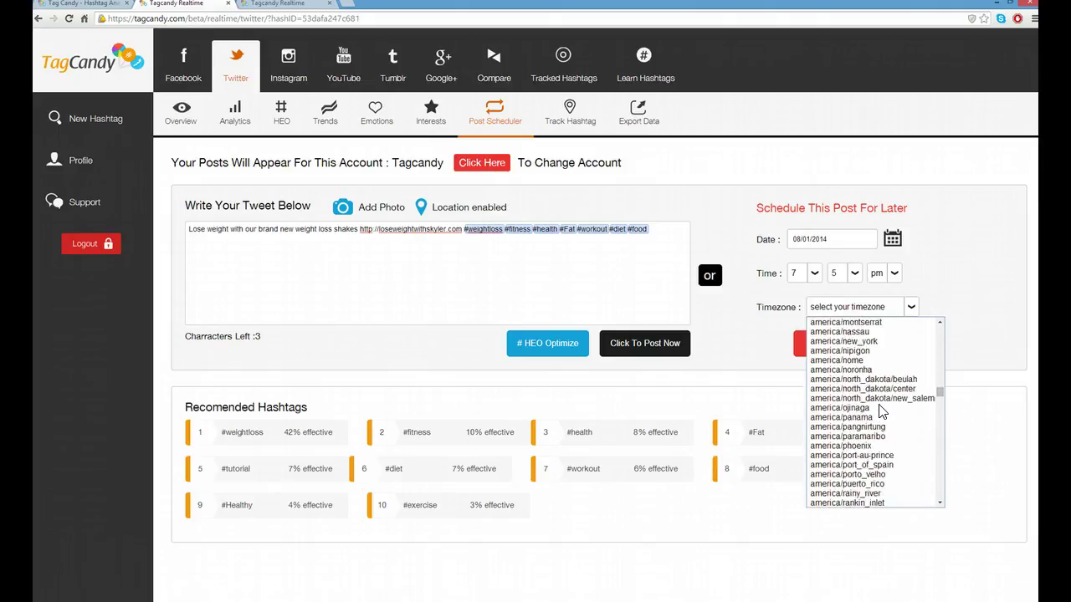
scroll(878, 405, down, 15)
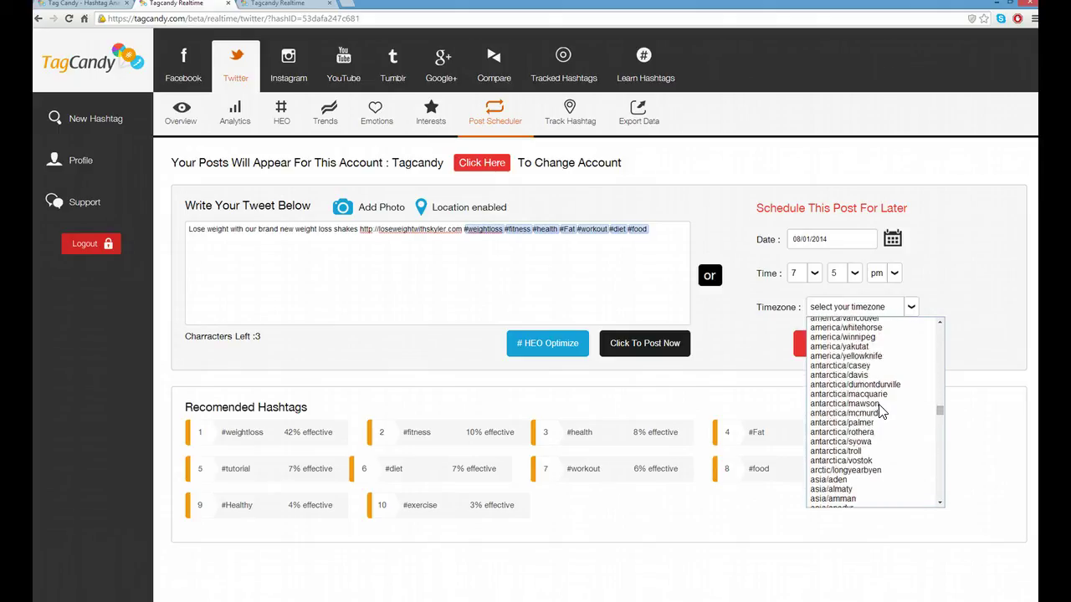
scroll(880, 410, down, 2)
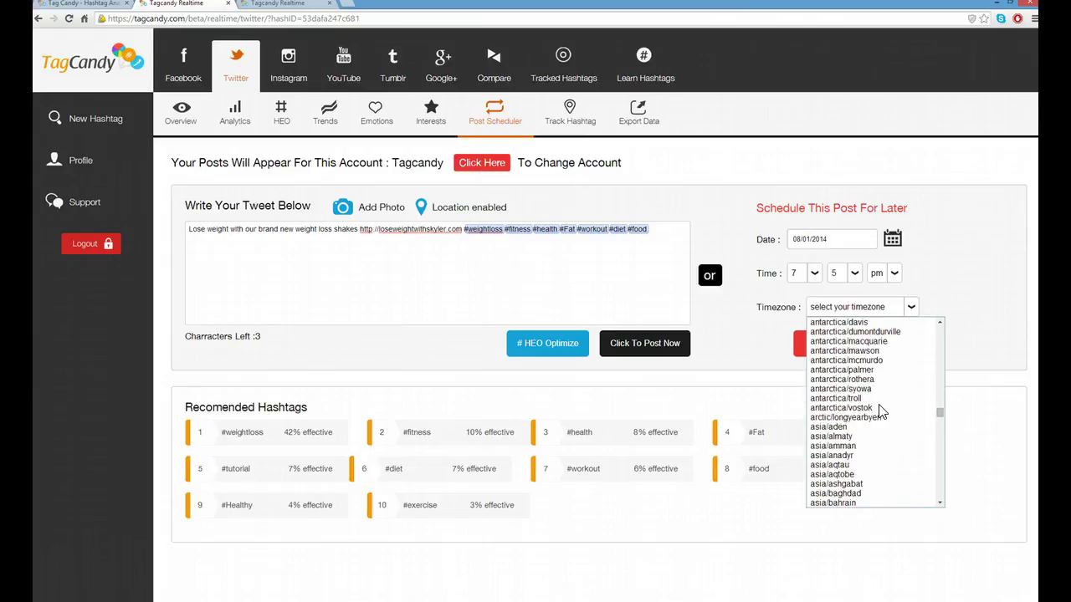
scroll(880, 410, up, 2)
scroll(880, 410, up, 9)
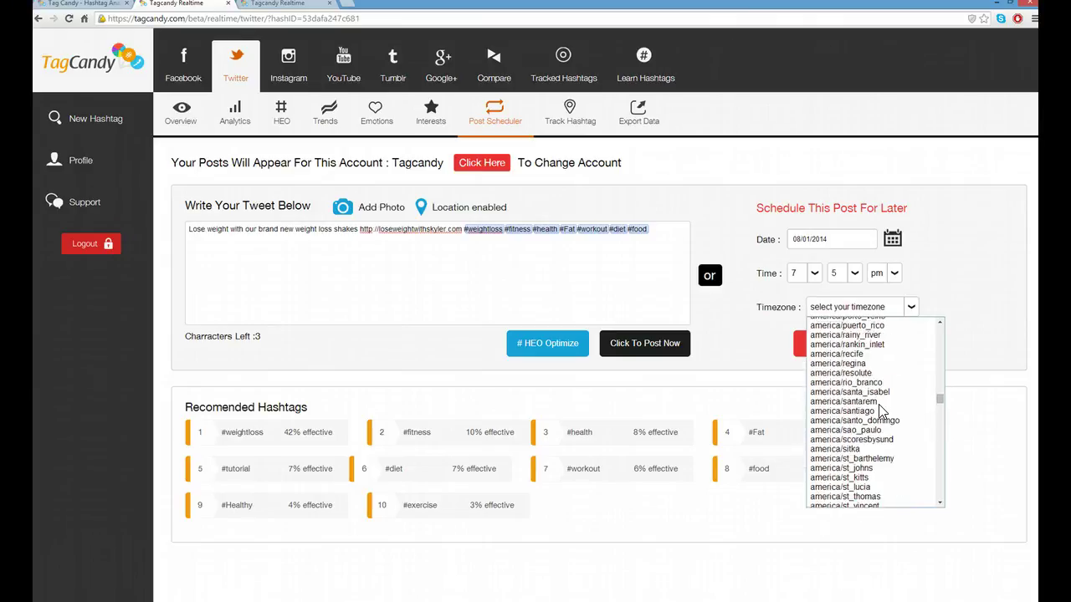
scroll(880, 410, up, 5)
scroll(880, 409, up, 10)
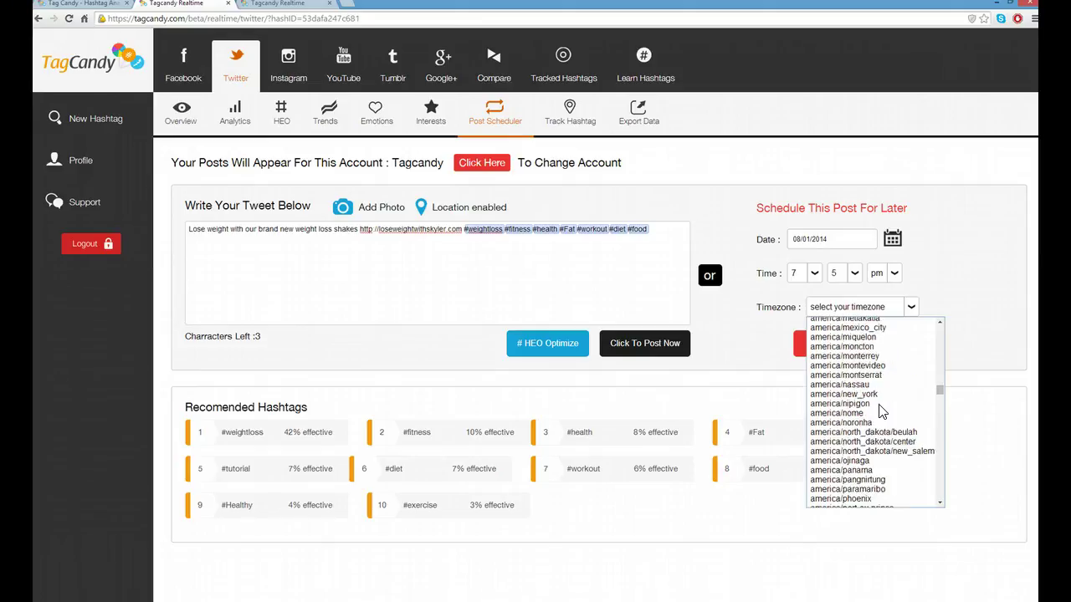
scroll(879, 410, down, 11)
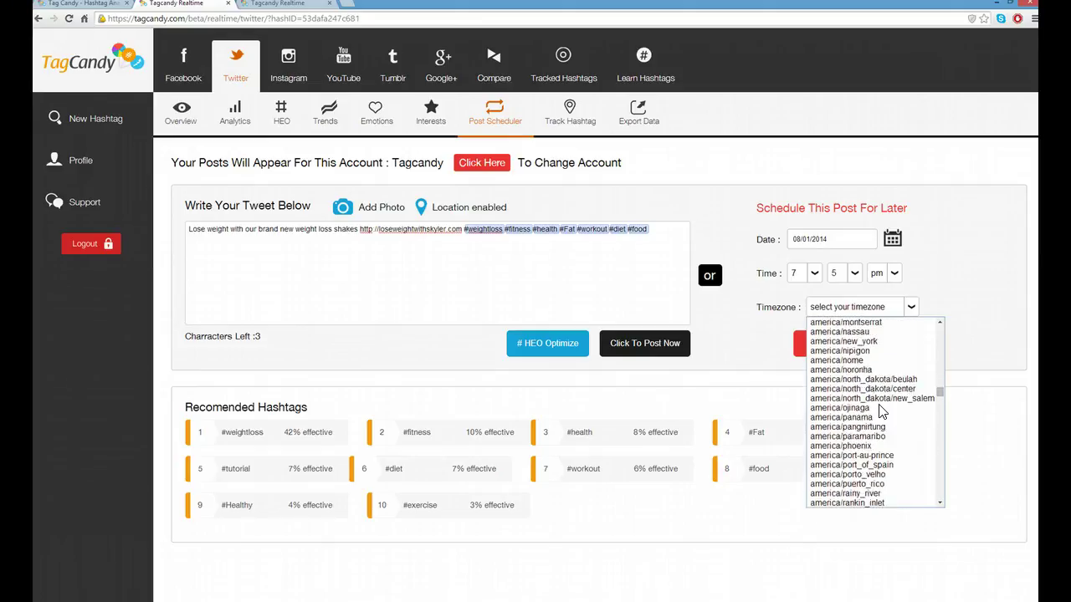
click(870, 432)
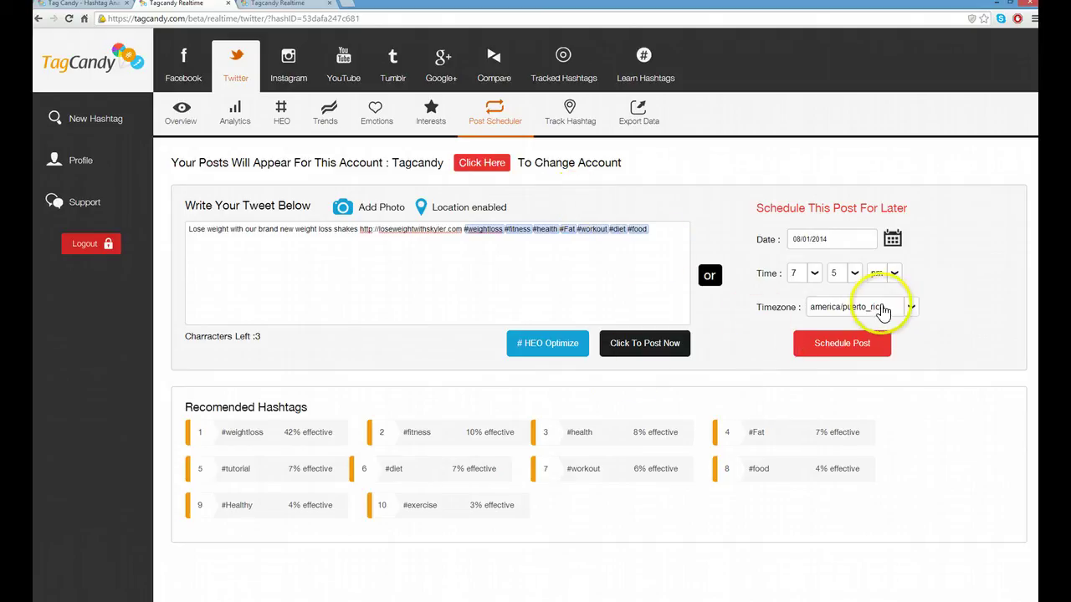
click(852, 352)
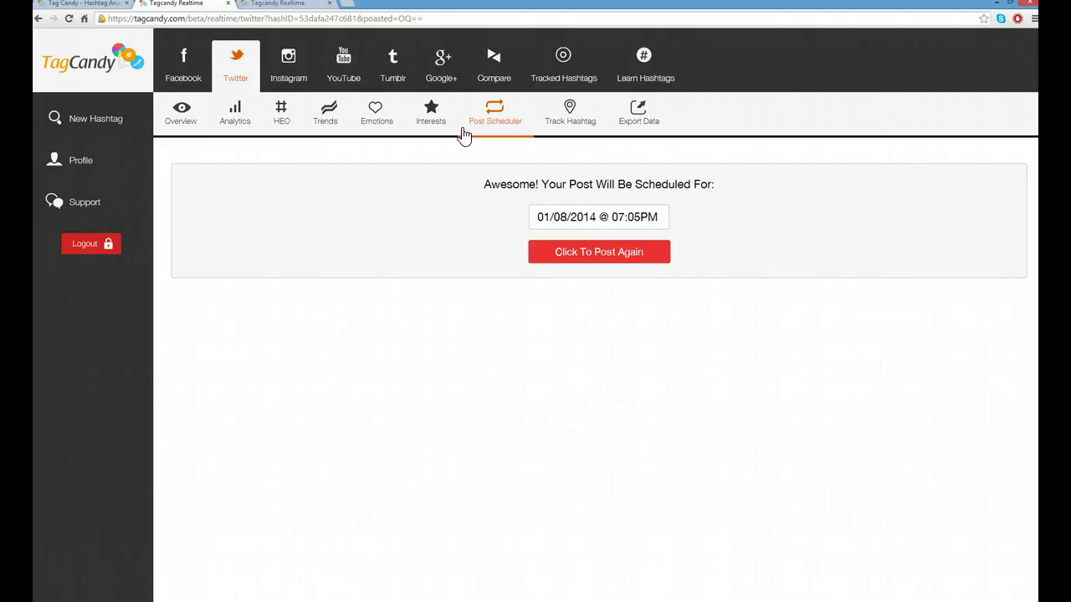
Return to the Twitter section.
click(238, 60)
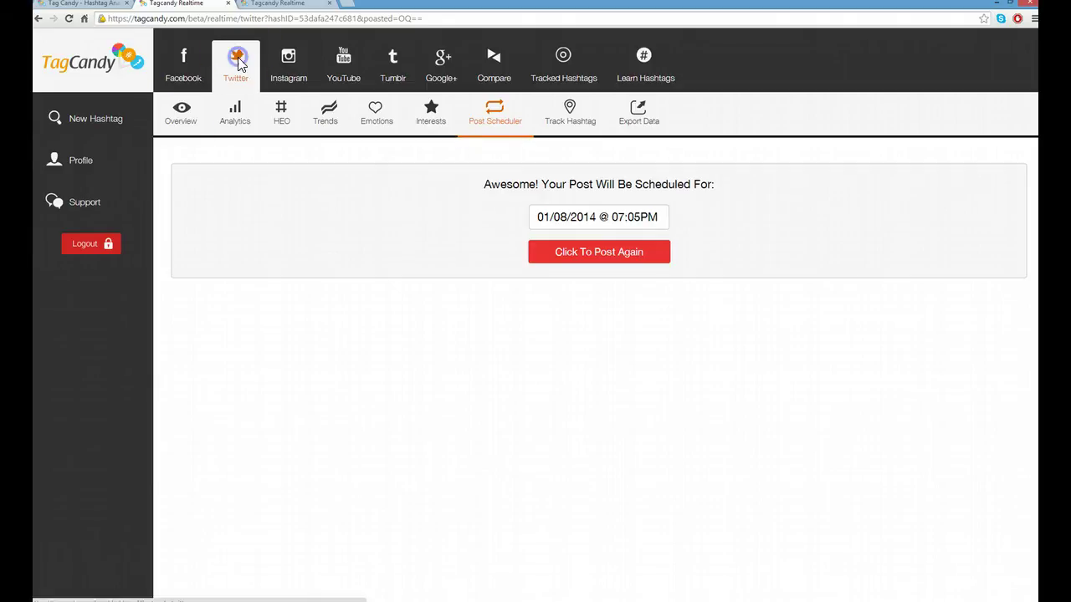